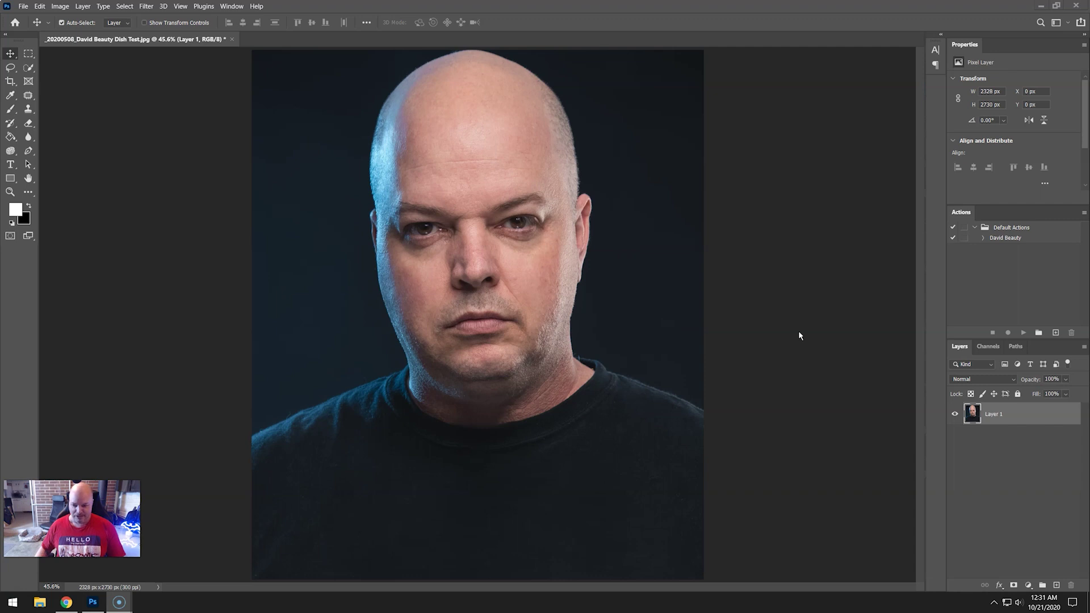
# Open Neural Filters on Layer 2 and show the beta filters list.
pyautogui.click(146, 6)
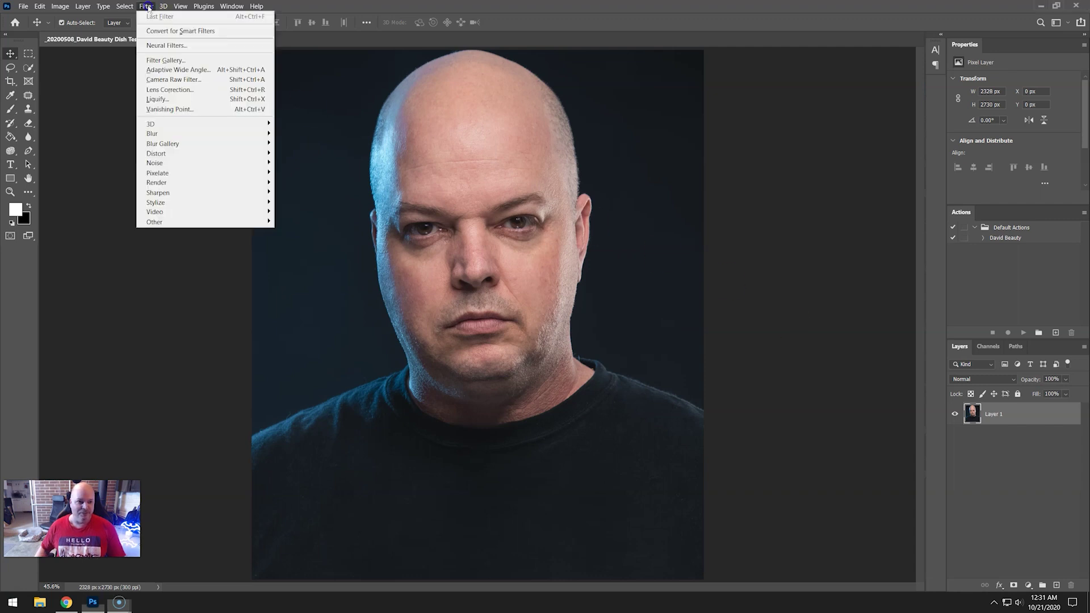
pyautogui.click(156, 45)
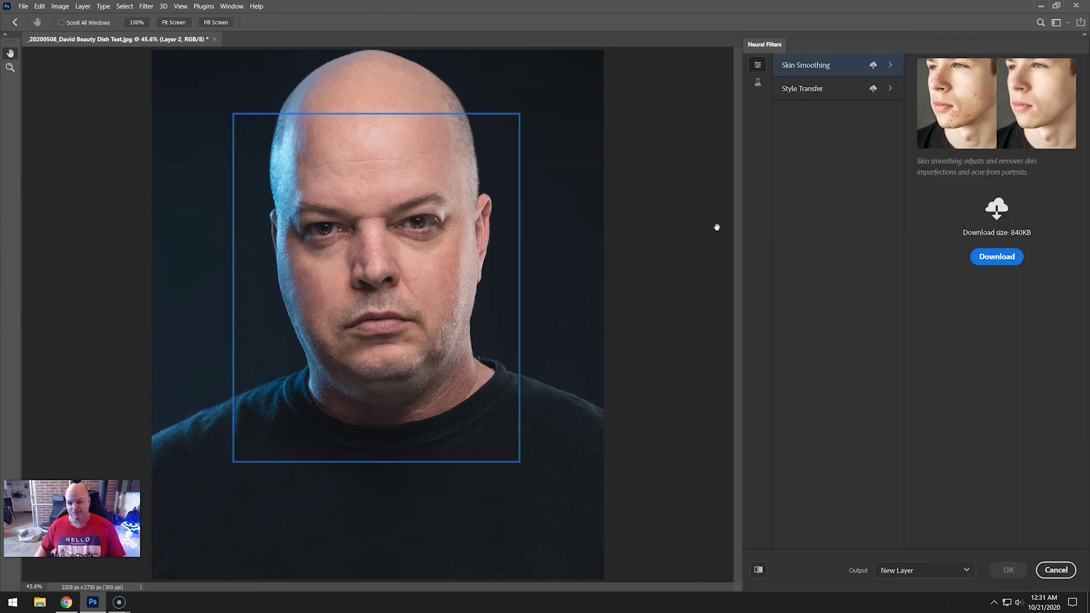
pyautogui.click(759, 83)
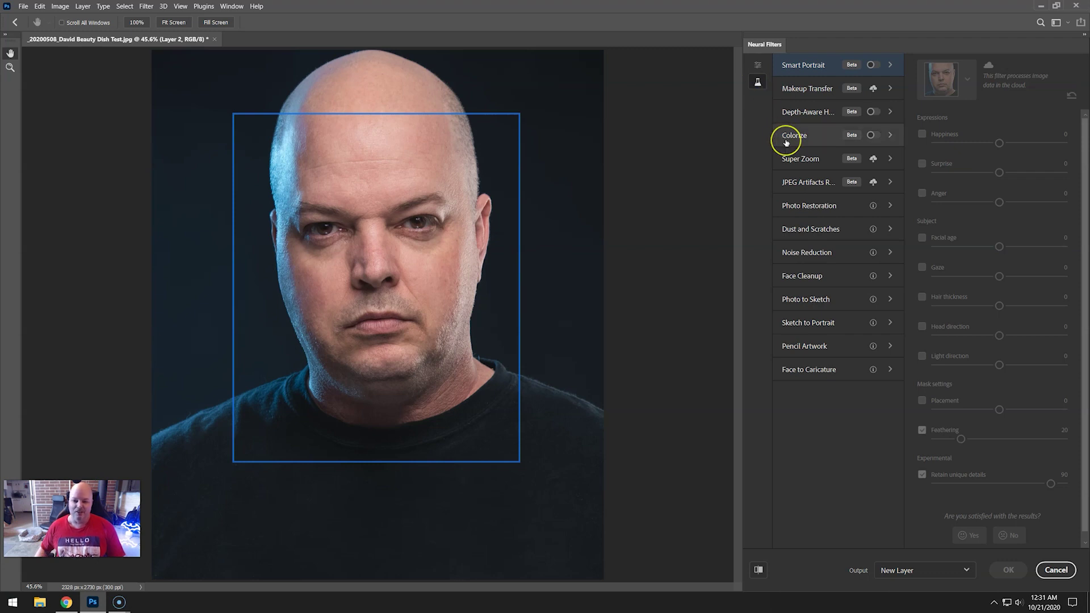
# Read the beta filters' descriptions: Photo Restoration, Sketch to Portrait, Face to Caricature, Depth-Aware Haze, and Makeup Transfer.
pyautogui.moveTo(786, 142)
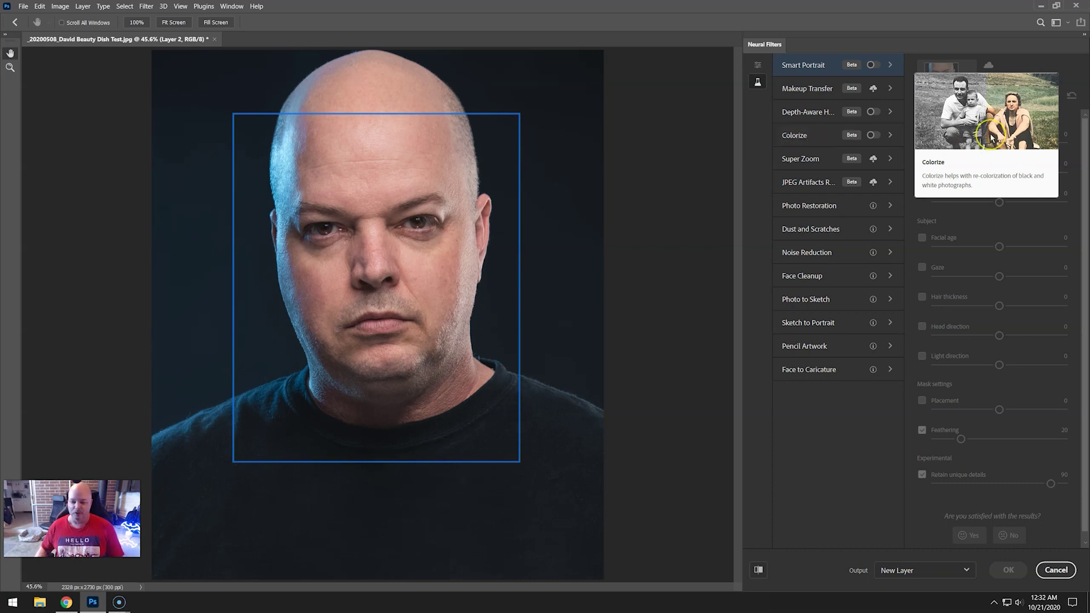
pyautogui.moveTo(828, 156)
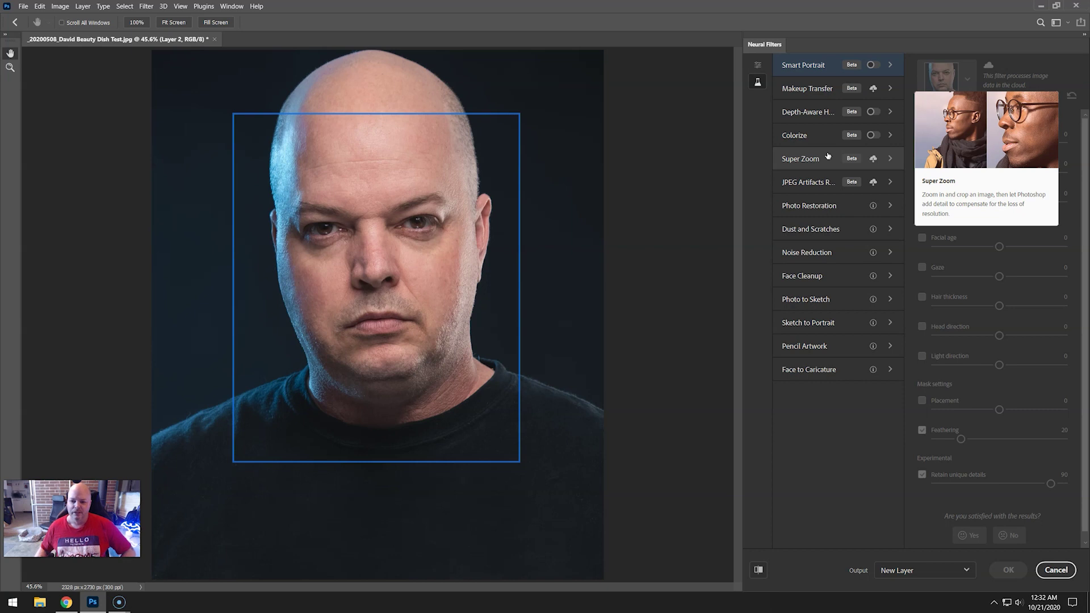
pyautogui.moveTo(811, 183)
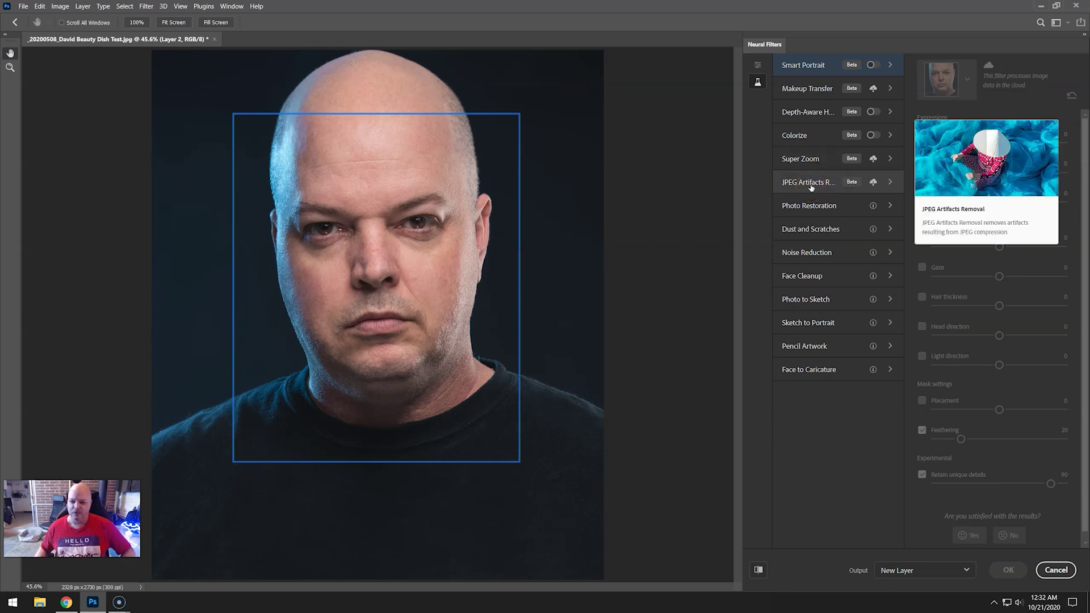
pyautogui.click(811, 187)
pyautogui.click(817, 197)
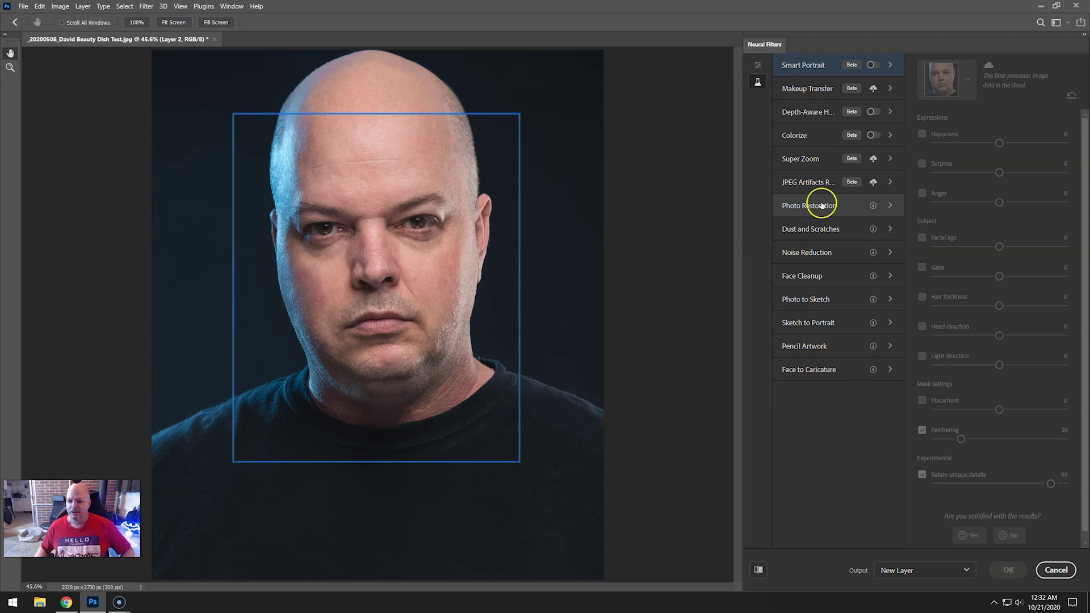
pyautogui.click(822, 206)
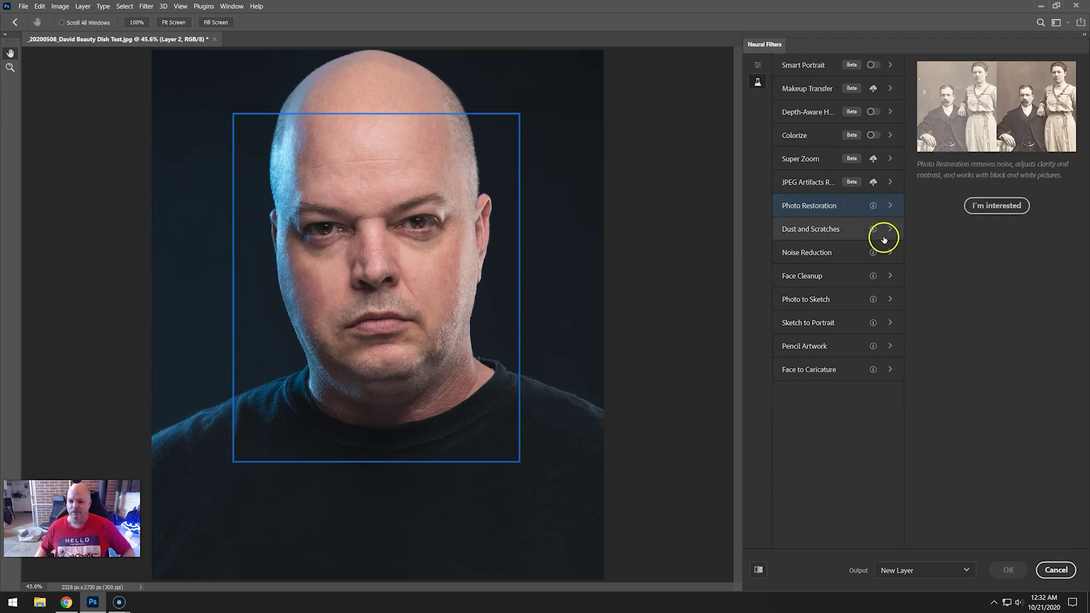
pyautogui.click(813, 329)
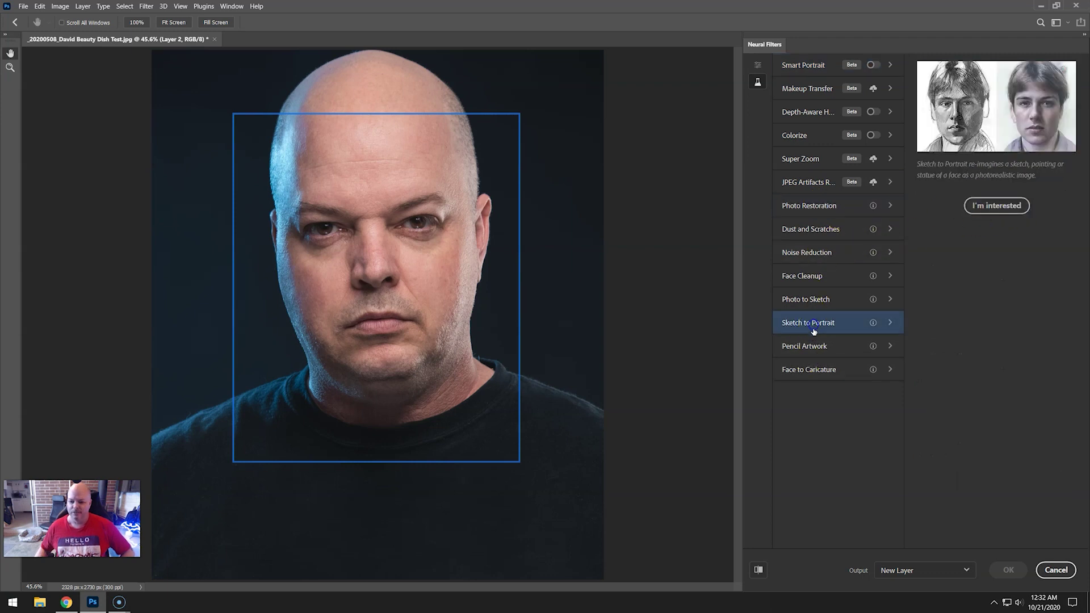
pyautogui.click(817, 364)
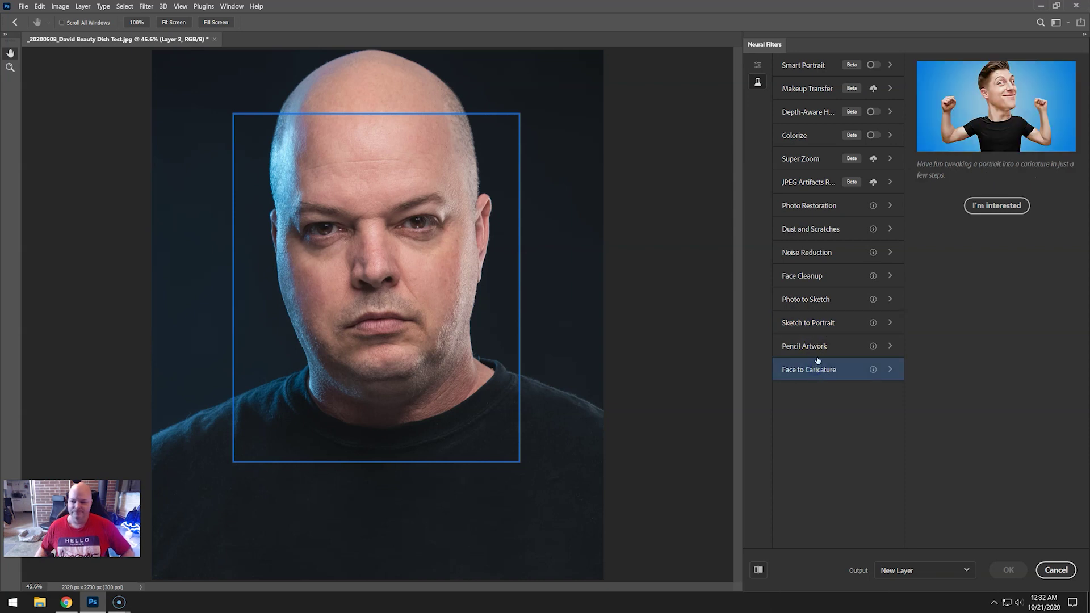
pyautogui.click(804, 114)
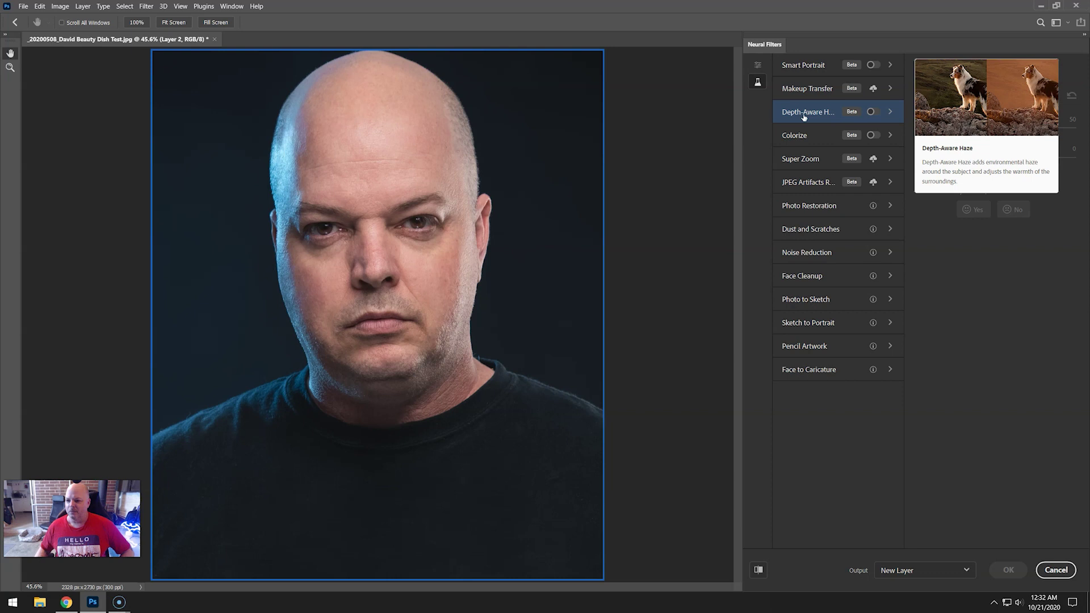
pyautogui.click(816, 91)
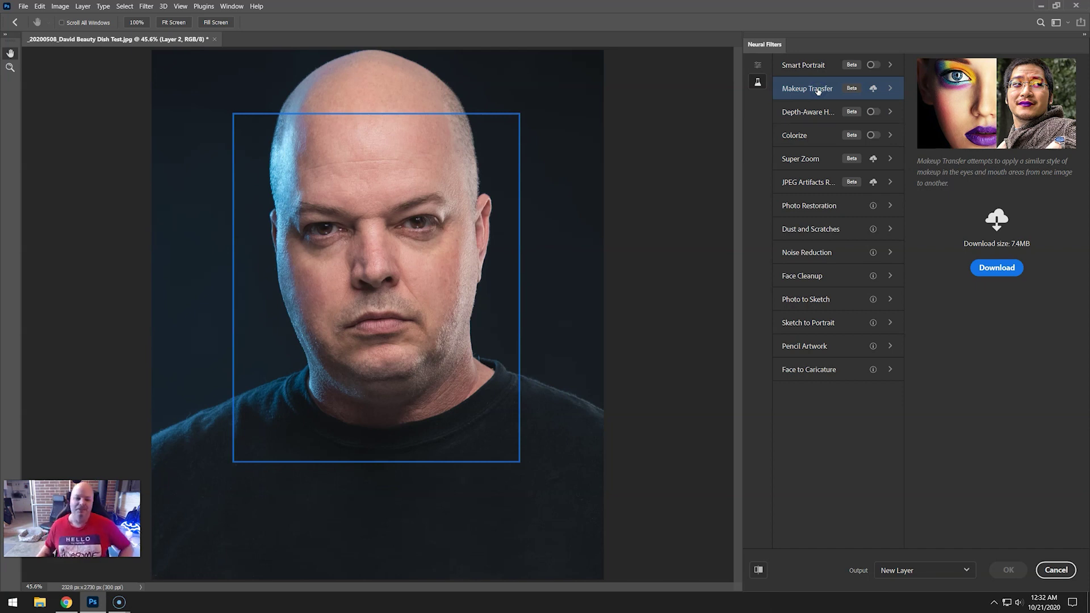
# Open the Smart Portrait filter settings and switch the filter on.
pyautogui.click(818, 67)
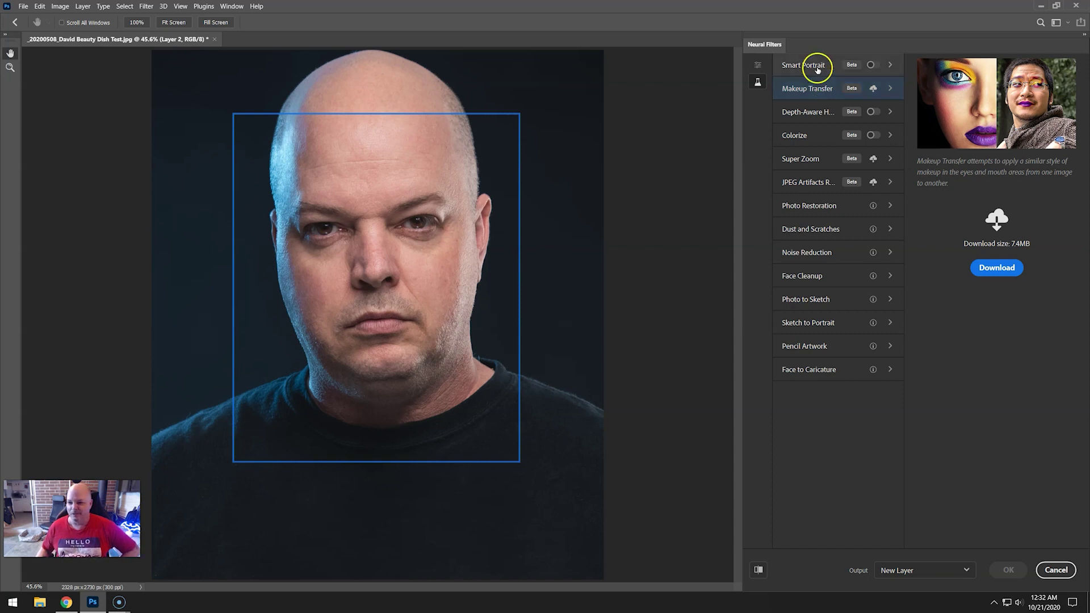
pyautogui.click(876, 65)
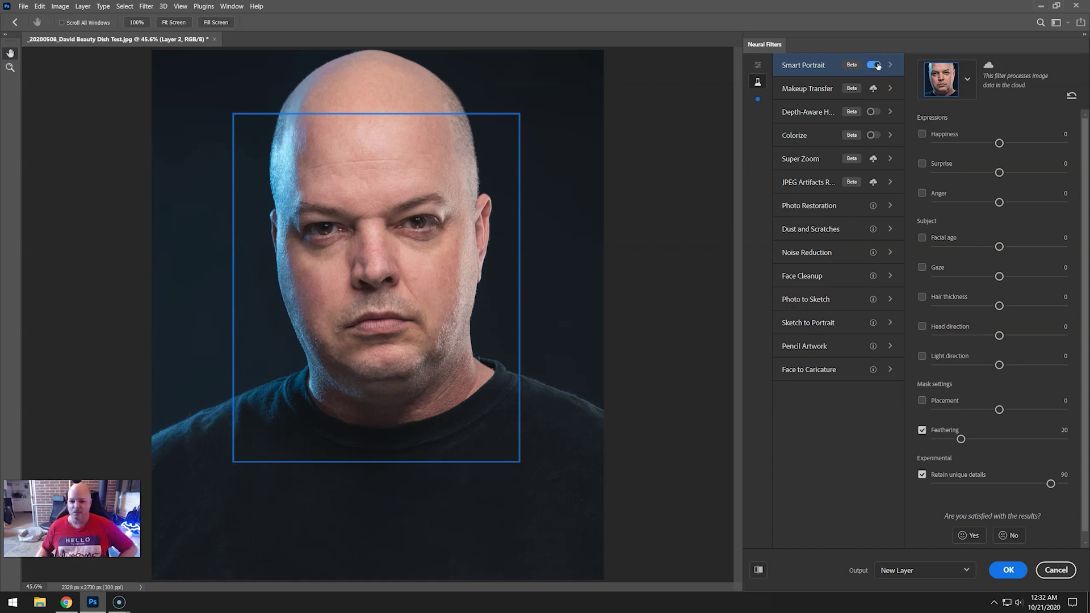
pyautogui.click(876, 74)
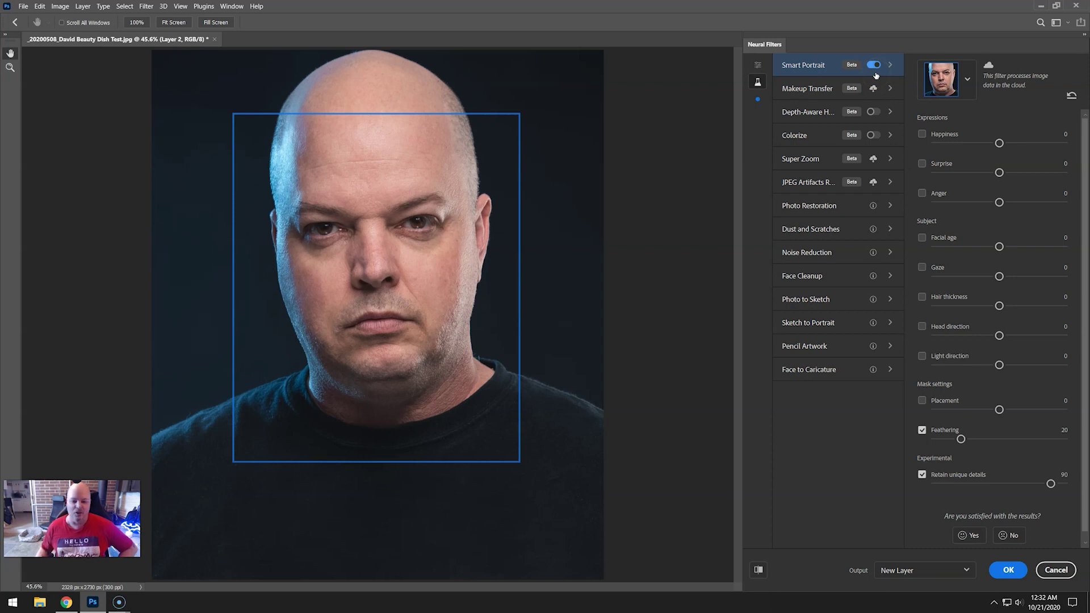
pyautogui.click(1014, 145)
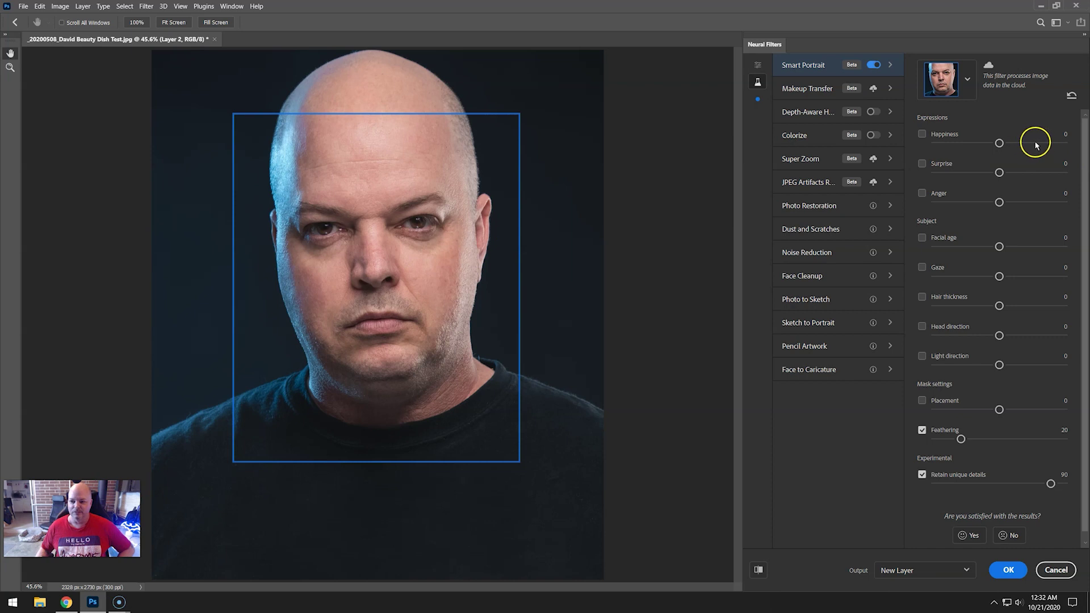
# Try Happiness at 50, 14, 12 and 6, settle on 28, and output as a new layer.
pyautogui.moveTo(1036, 143); pyautogui.dragTo(1064, 143)
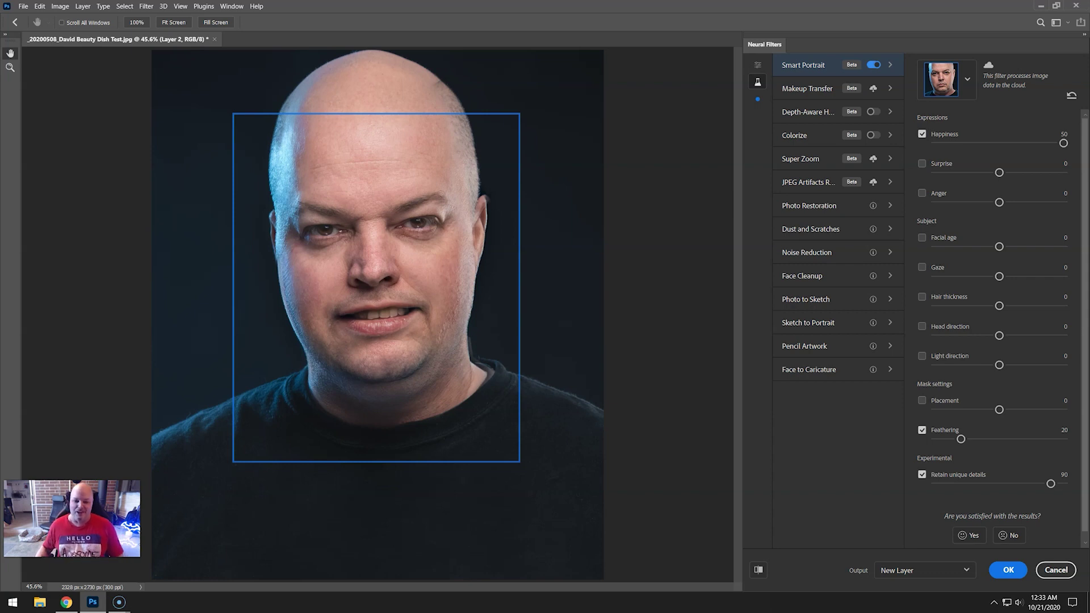
pyautogui.click(1019, 144)
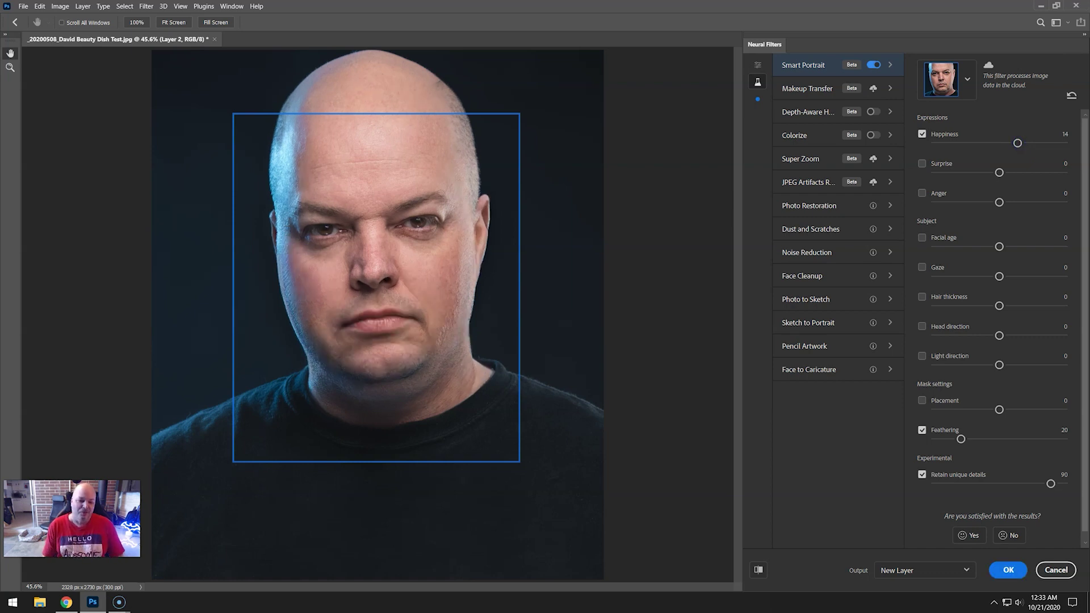
pyautogui.click(1015, 145)
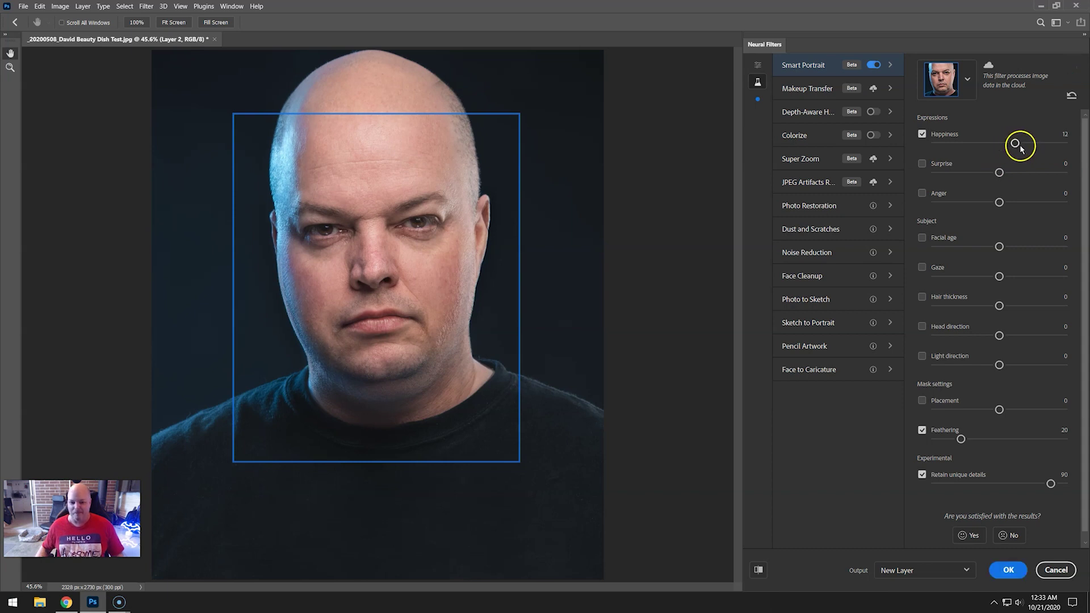
pyautogui.click(1008, 146)
pyautogui.moveTo(1008, 145); pyautogui.dragTo(1039, 146)
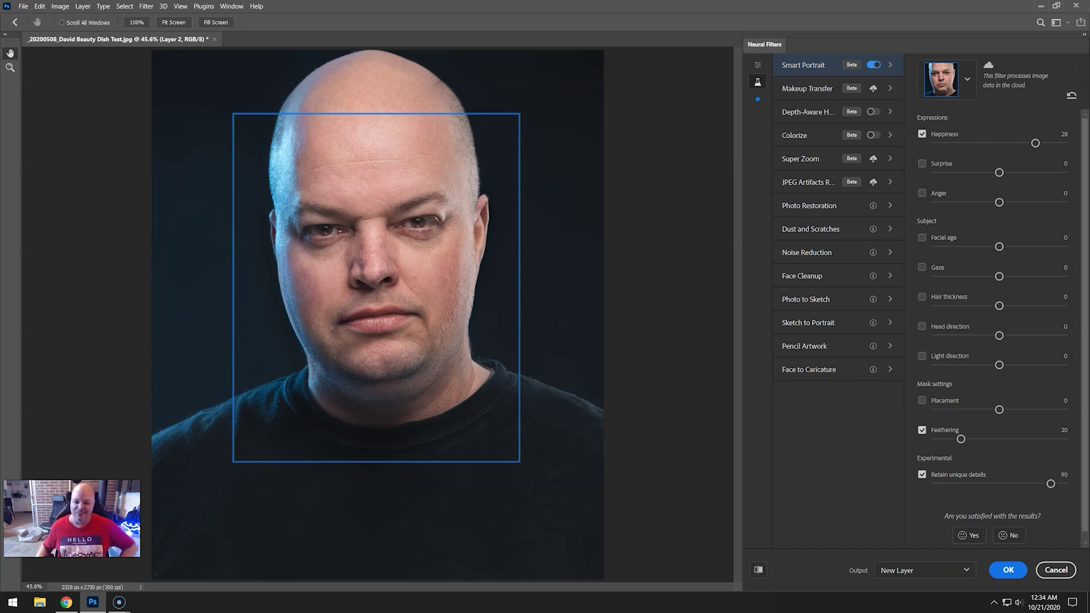
pyautogui.click(1008, 570)
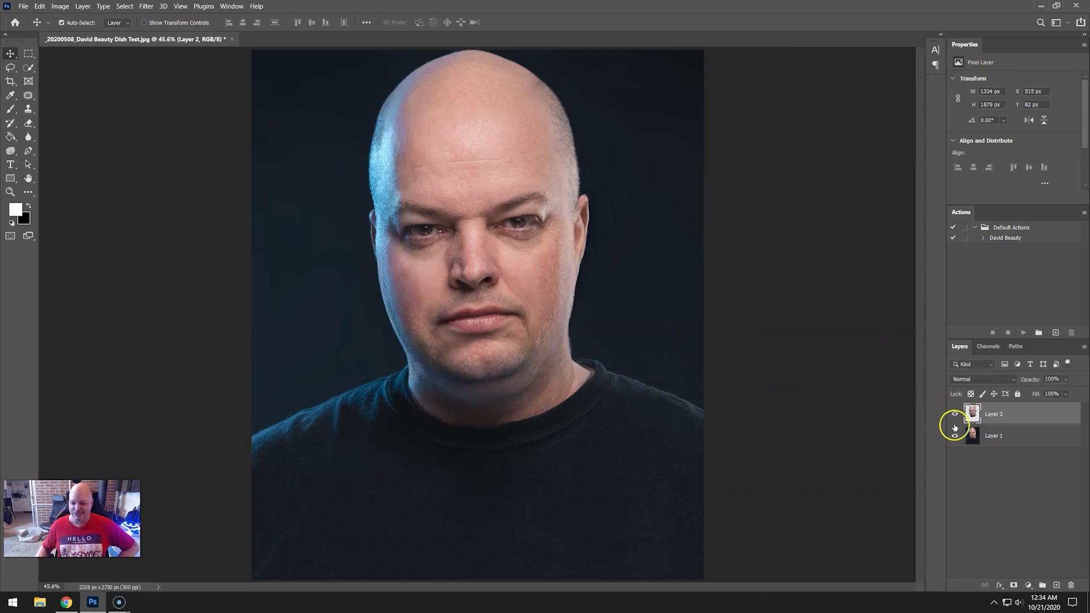
# Toggle the smiling Layer 2 on and off to compare it with the original face.
pyautogui.click(954, 414)
pyautogui.click(954, 414)
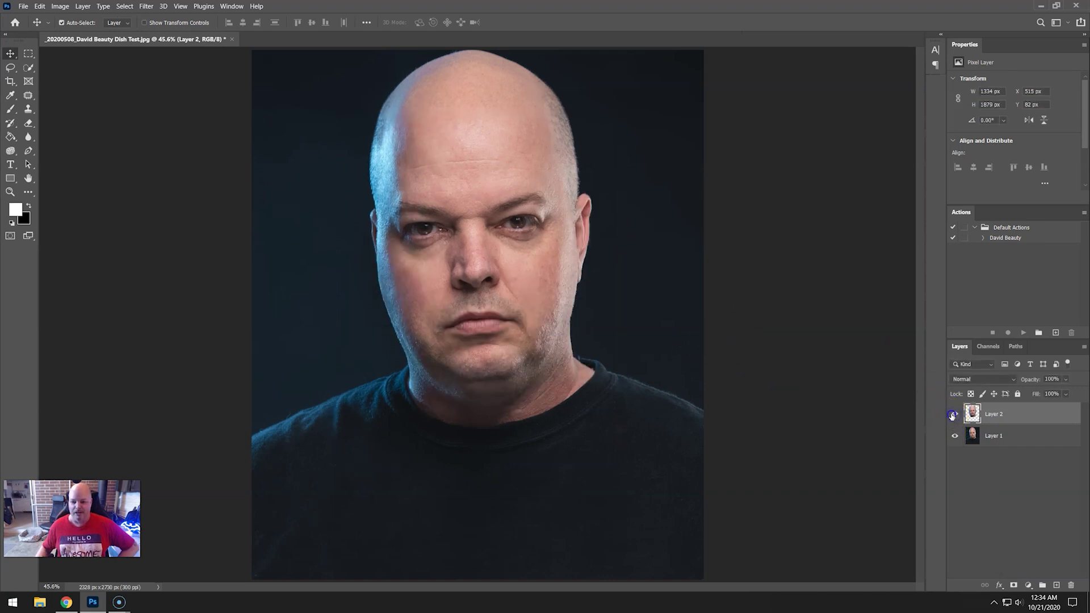
pyautogui.click(954, 414)
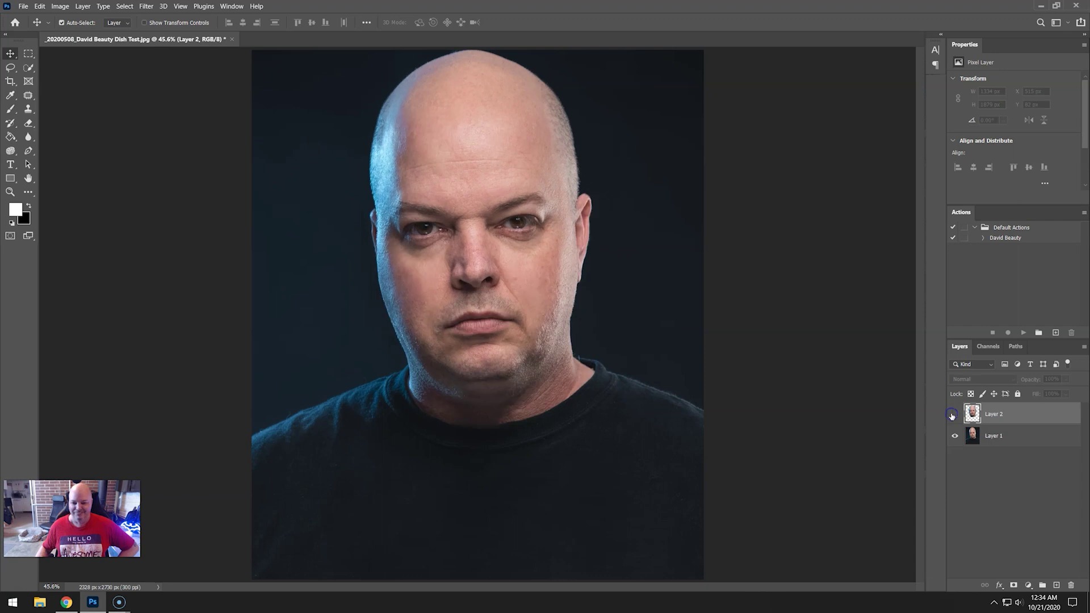
pyautogui.click(954, 414)
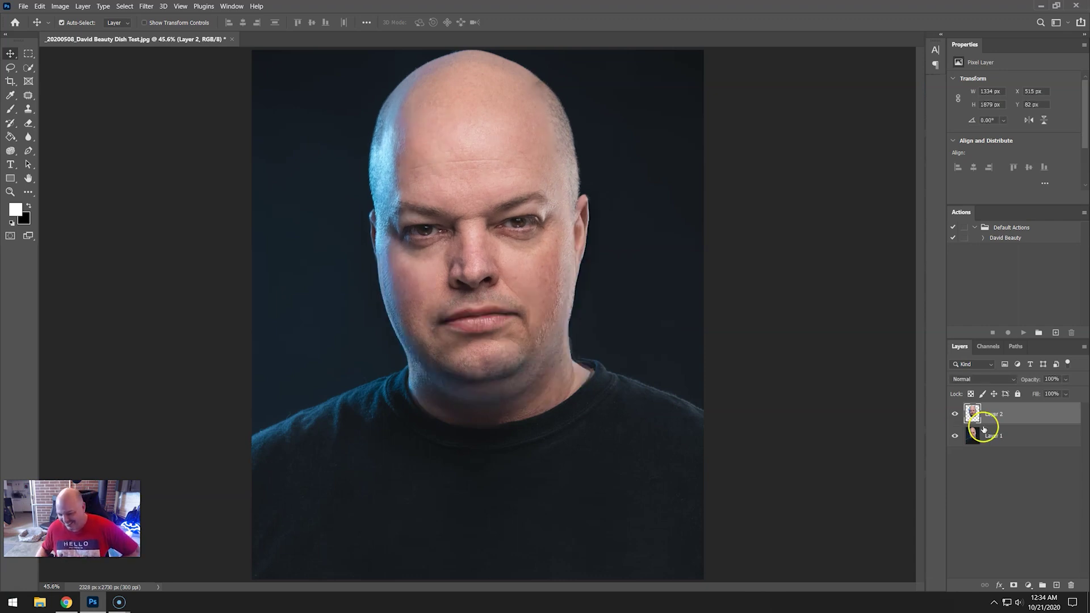
# Hide Layer 2 and duplicate Layer 1 into Layer 1 copy.
pyautogui.click(956, 413)
pyautogui.click(985, 435)
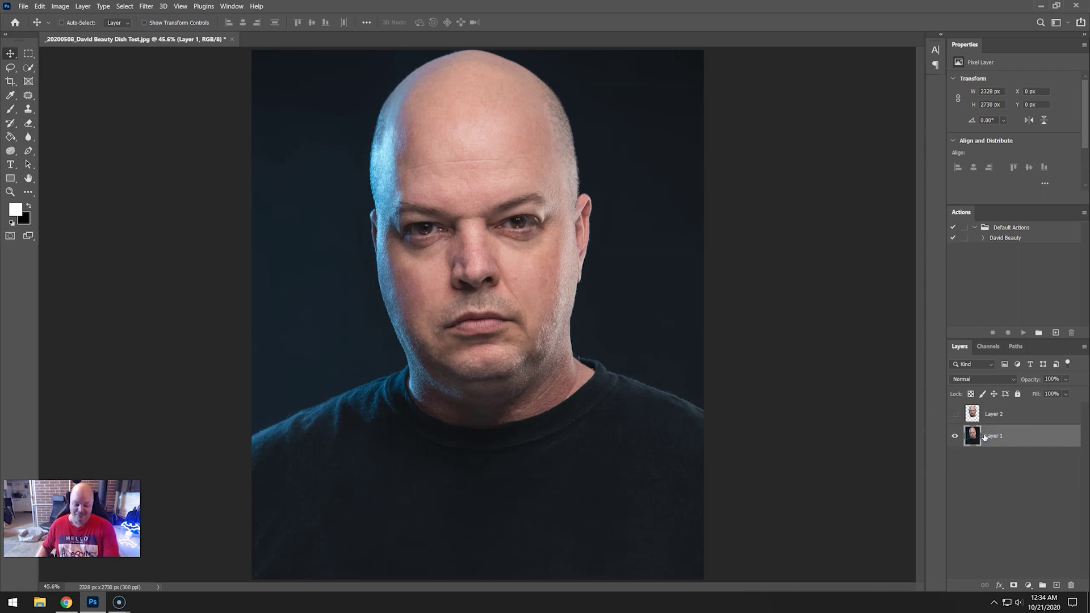
pyautogui.hotkey('ctrl', 'j')
# Apply Smart Portrait with Surprise 50 for an open mouth, output as a new layer.
pyautogui.click(146, 6)
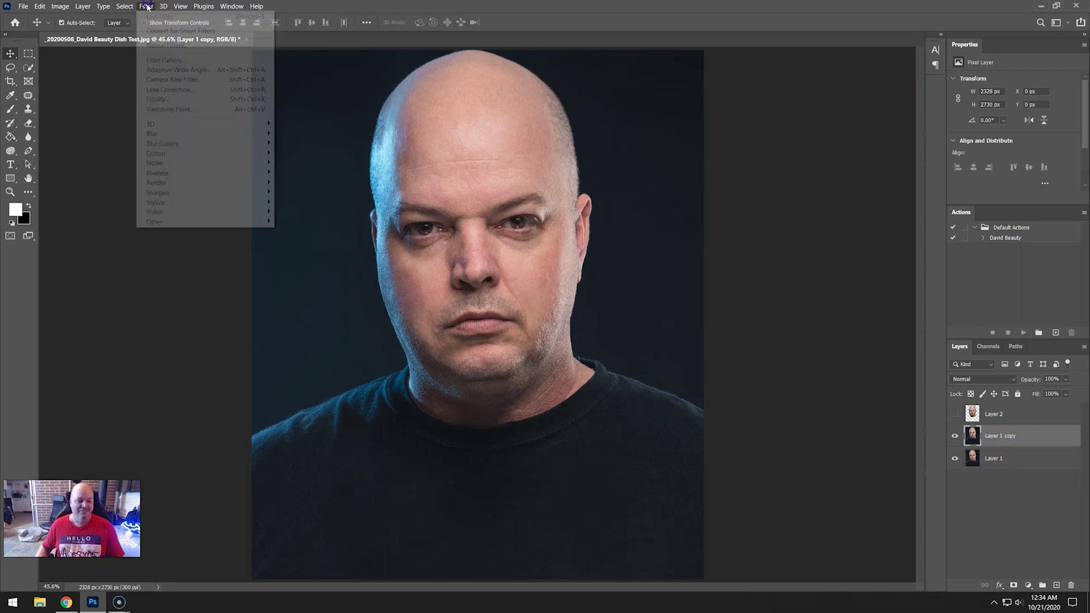
pyautogui.click(152, 69)
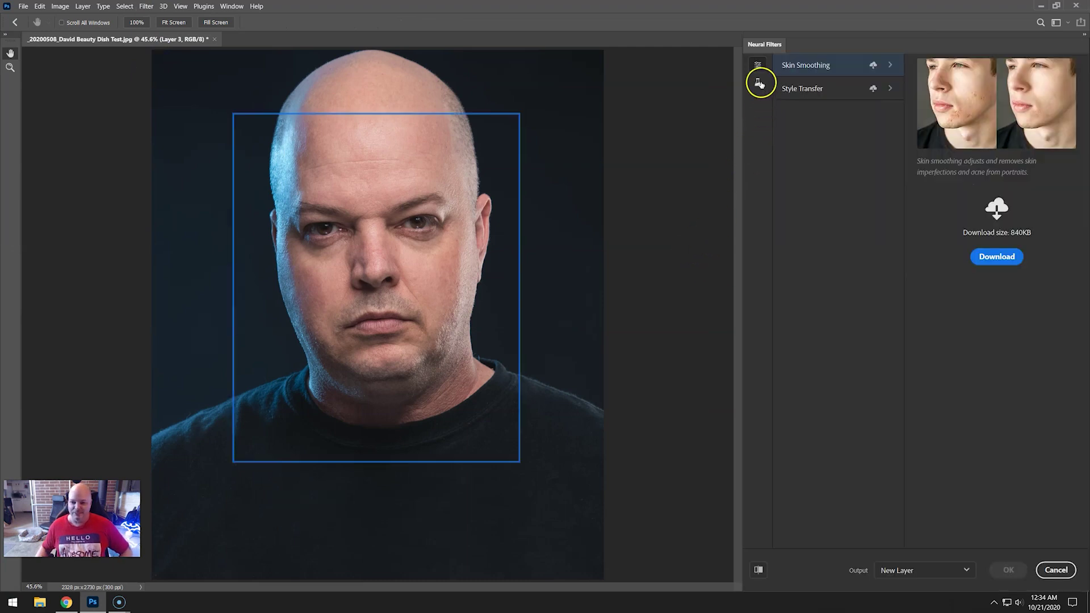
pyautogui.click(759, 83)
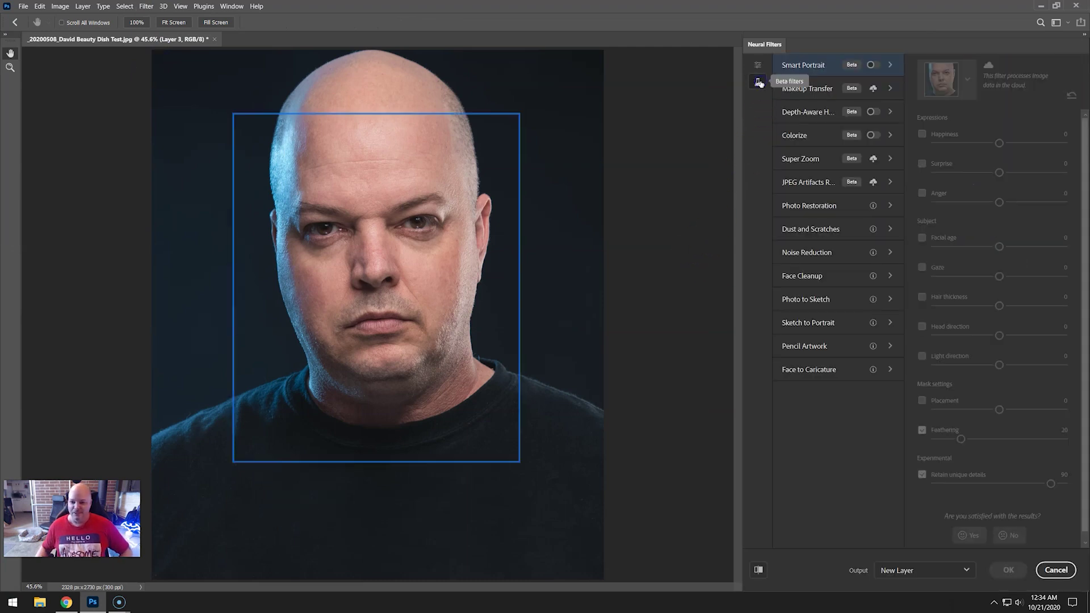
pyautogui.click(874, 65)
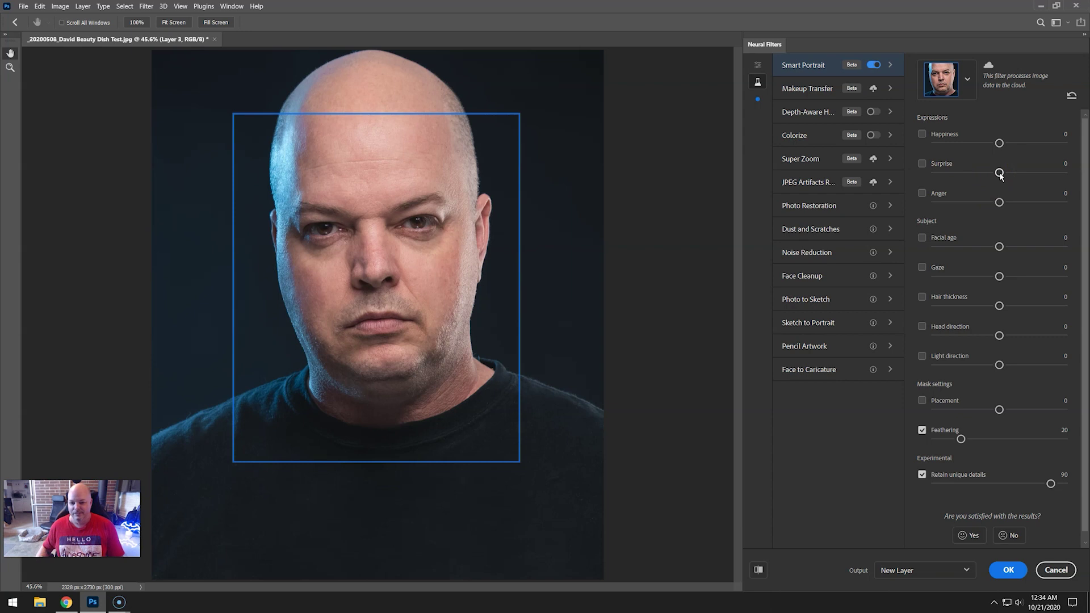
pyautogui.moveTo(1000, 174); pyautogui.dragTo(1063, 173)
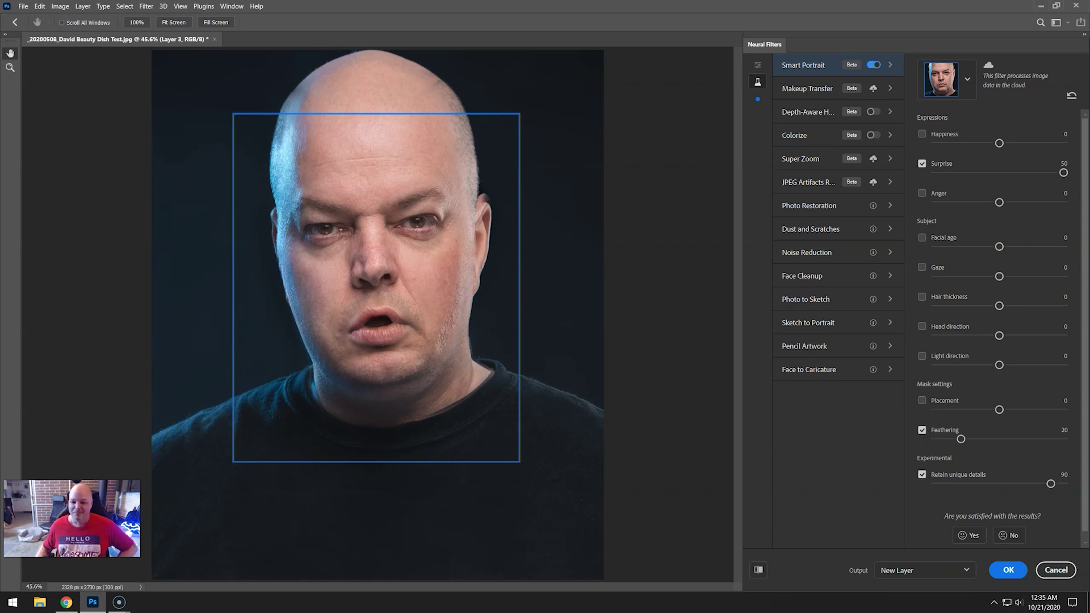
pyautogui.click(1016, 174)
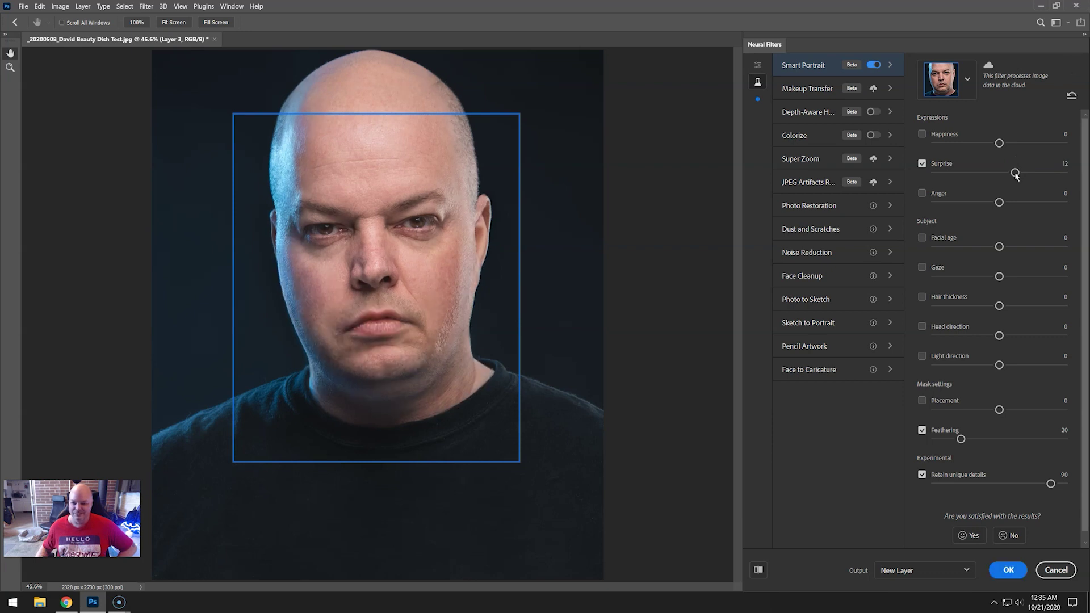
pyautogui.moveTo(1016, 174); pyautogui.dragTo(1084, 169)
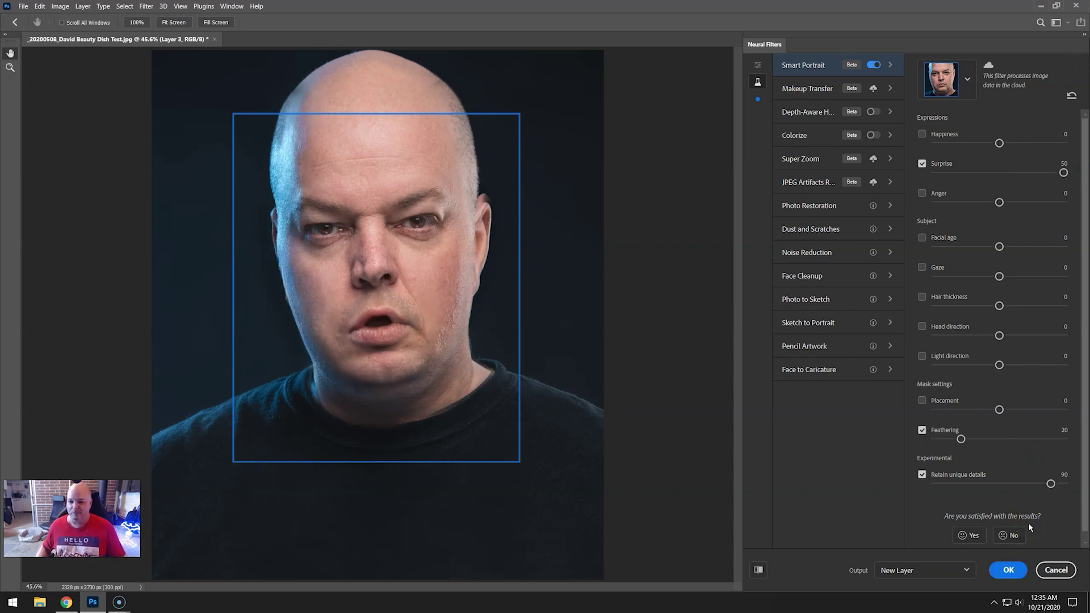
pyautogui.click(1008, 572)
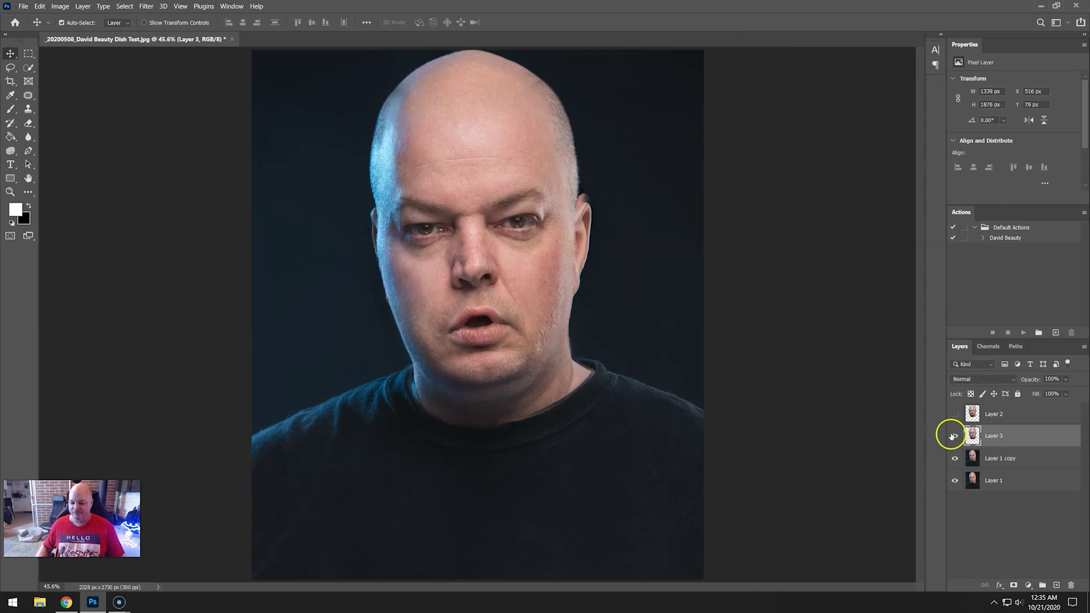
# Hide Layer 3, select Layer 1 copy, and reopen Neural Filters.
pyautogui.moveTo(955, 459)
pyautogui.mouseDown()
pyautogui.moveTo(956, 481)
pyautogui.moveTo(961, 461)
pyautogui.mouseUp()
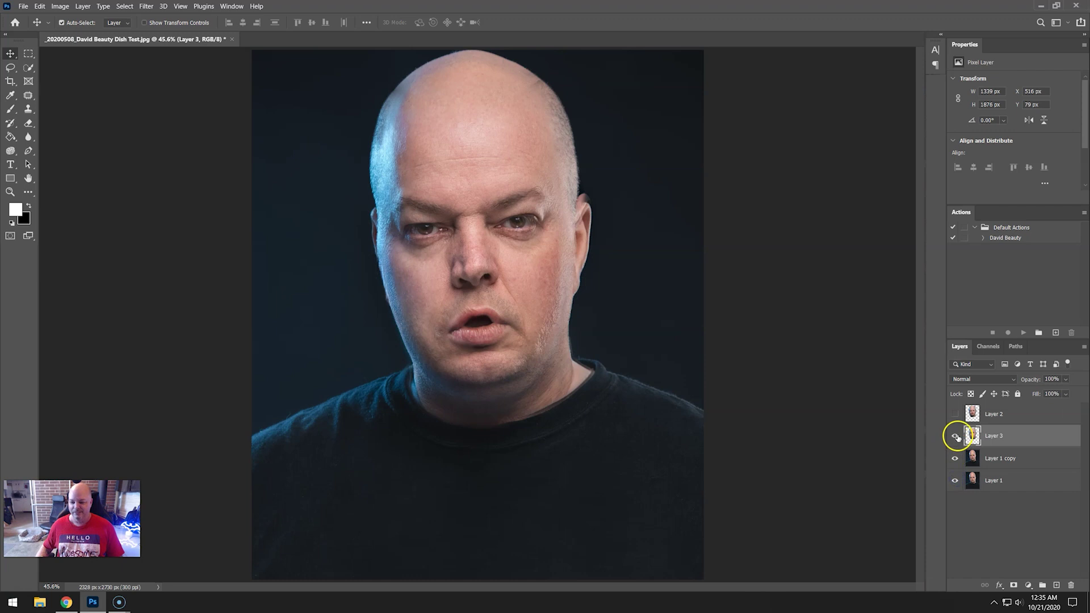
pyautogui.click(956, 437)
pyautogui.click(1000, 457)
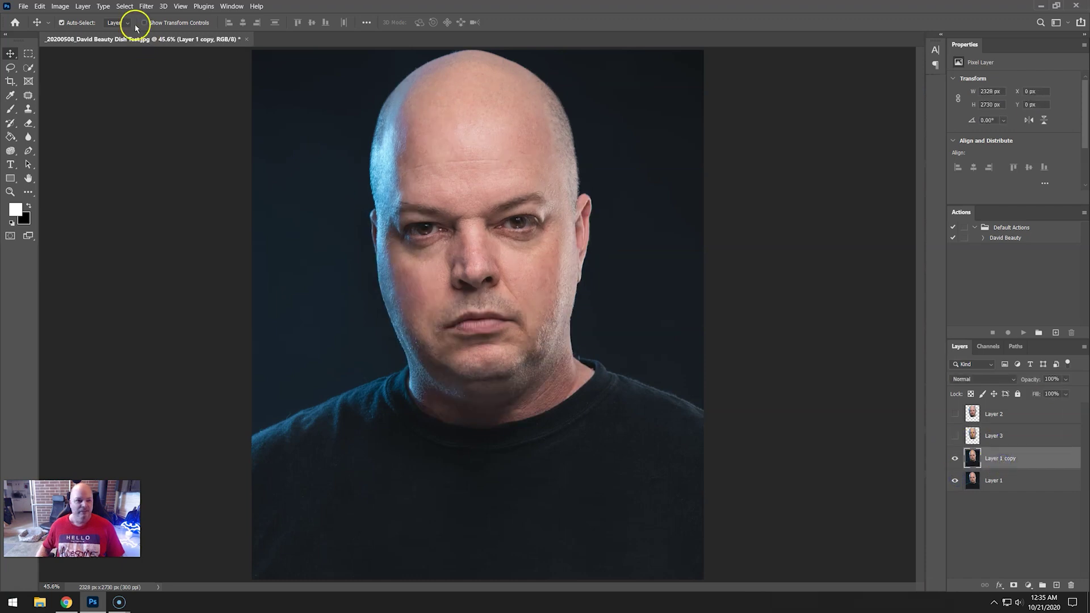
pyautogui.click(146, 6)
pyautogui.click(152, 42)
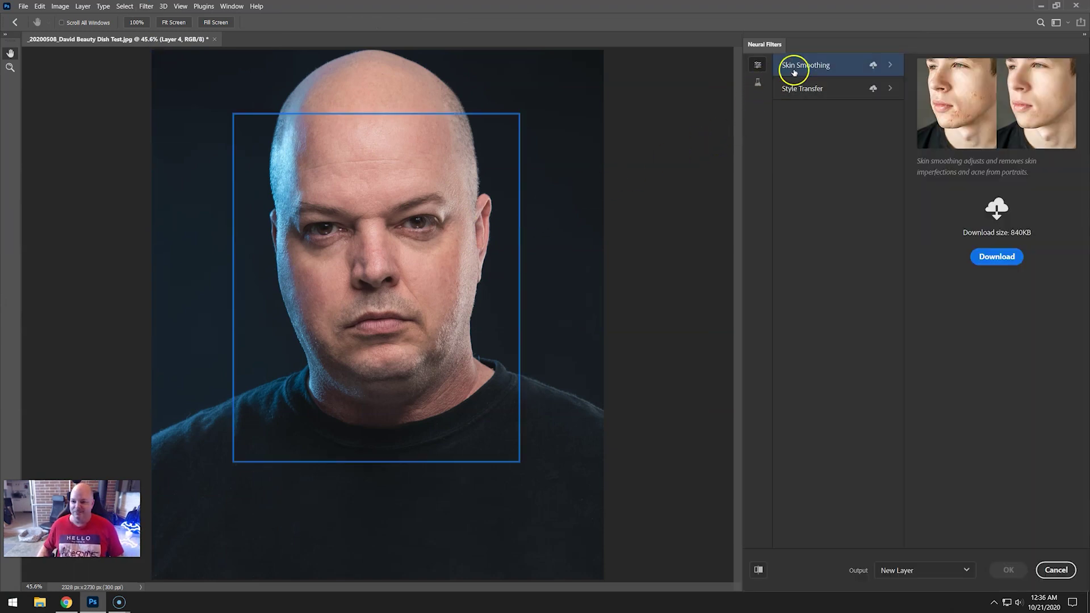
# Enable Smart Portrait, try Happiness at -50, then switch Happiness off.
pyautogui.click(759, 84)
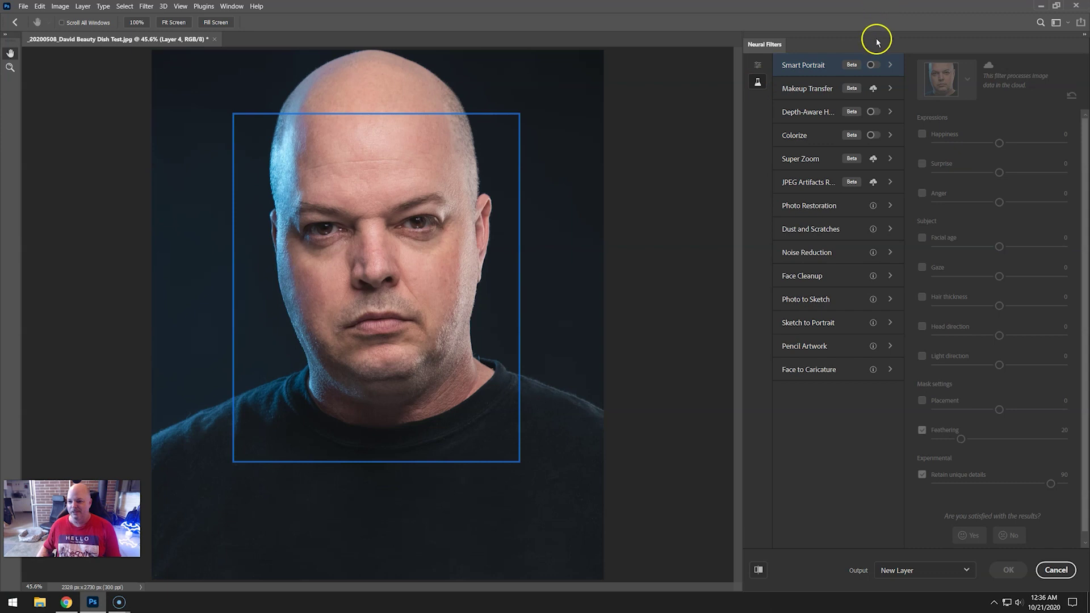
pyautogui.click(875, 64)
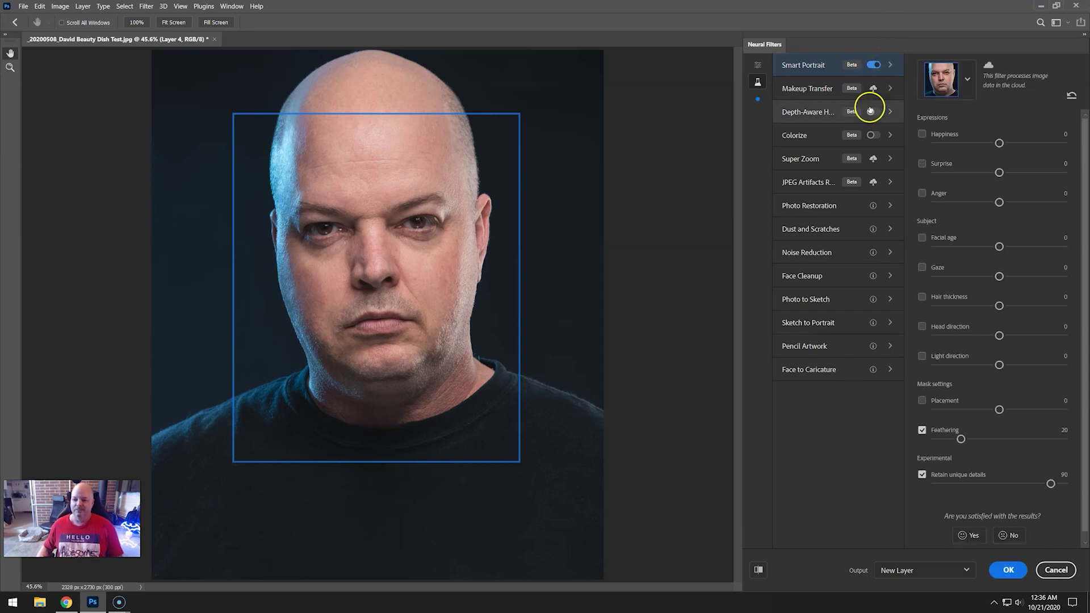
pyautogui.click(999, 202)
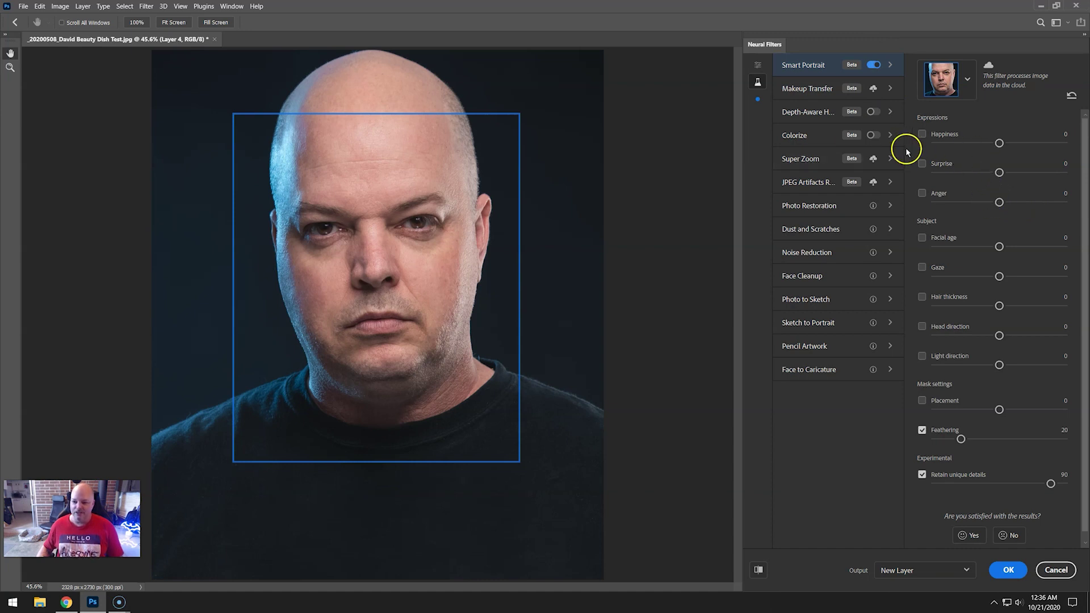
pyautogui.click(1000, 143)
pyautogui.click(999, 145)
pyautogui.moveTo(998, 145); pyautogui.dragTo(898, 150)
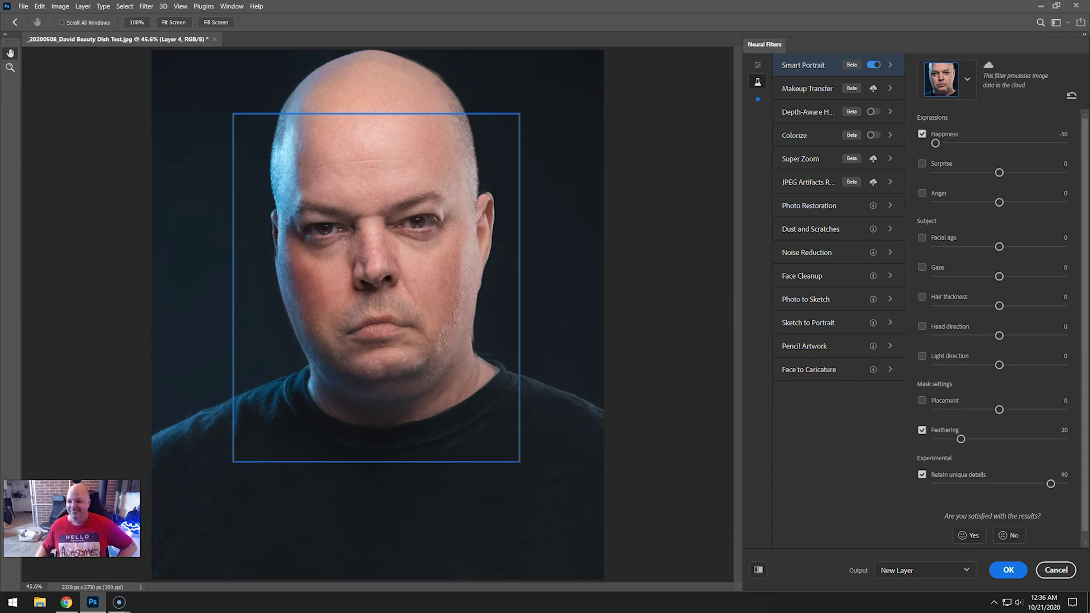
pyautogui.click(922, 135)
# Try Surprise at -50 and Anger at -50, switching each off afterwards.
pyautogui.click(923, 163)
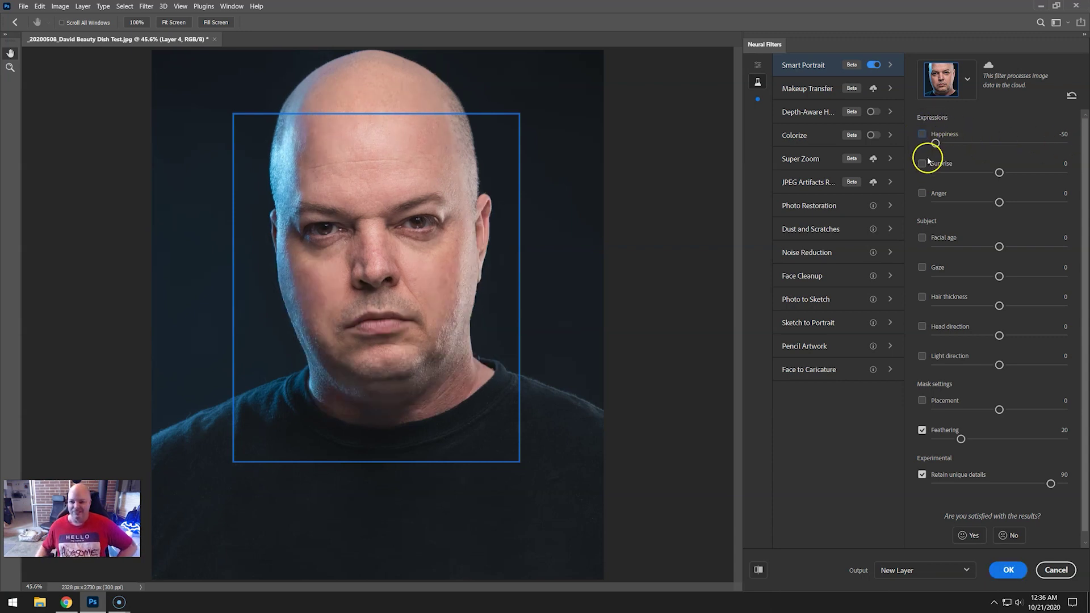
pyautogui.click(1000, 174)
pyautogui.moveTo(1001, 176); pyautogui.dragTo(936, 174)
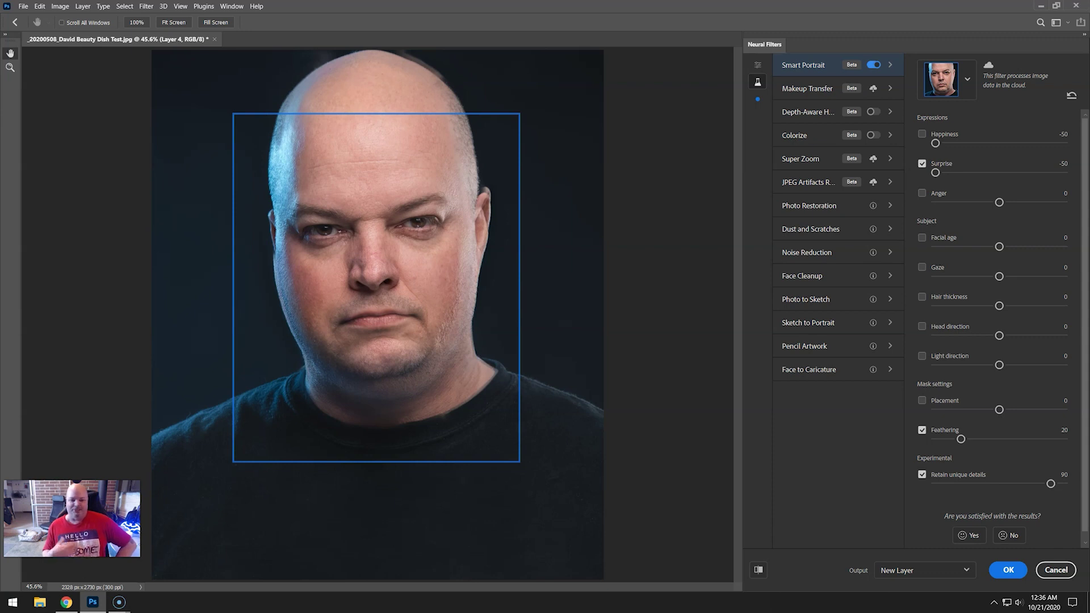
pyautogui.click(922, 164)
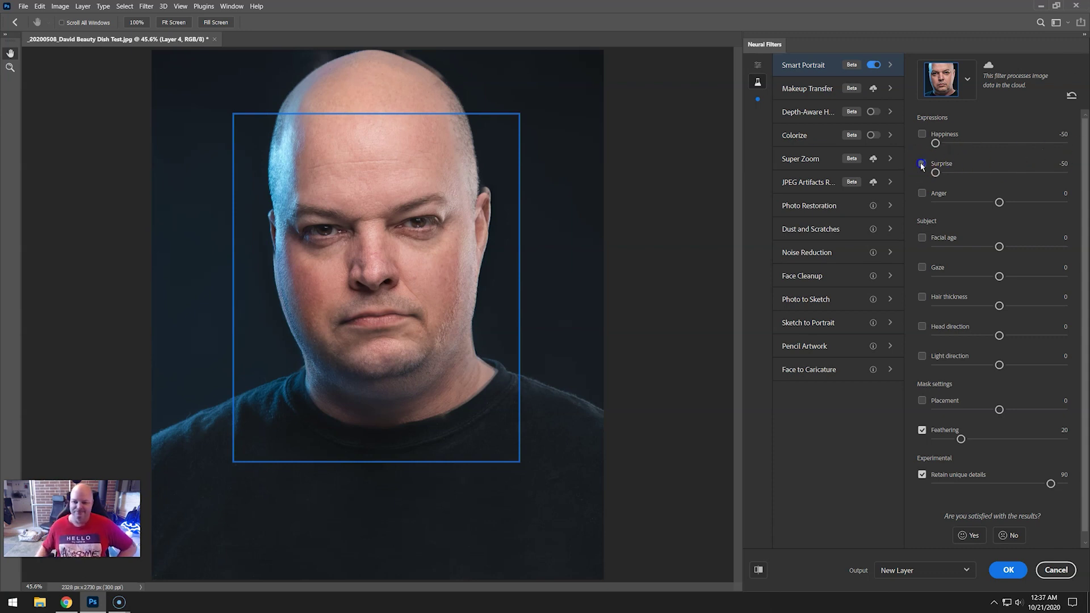
pyautogui.moveTo(999, 203); pyautogui.dragTo(912, 214)
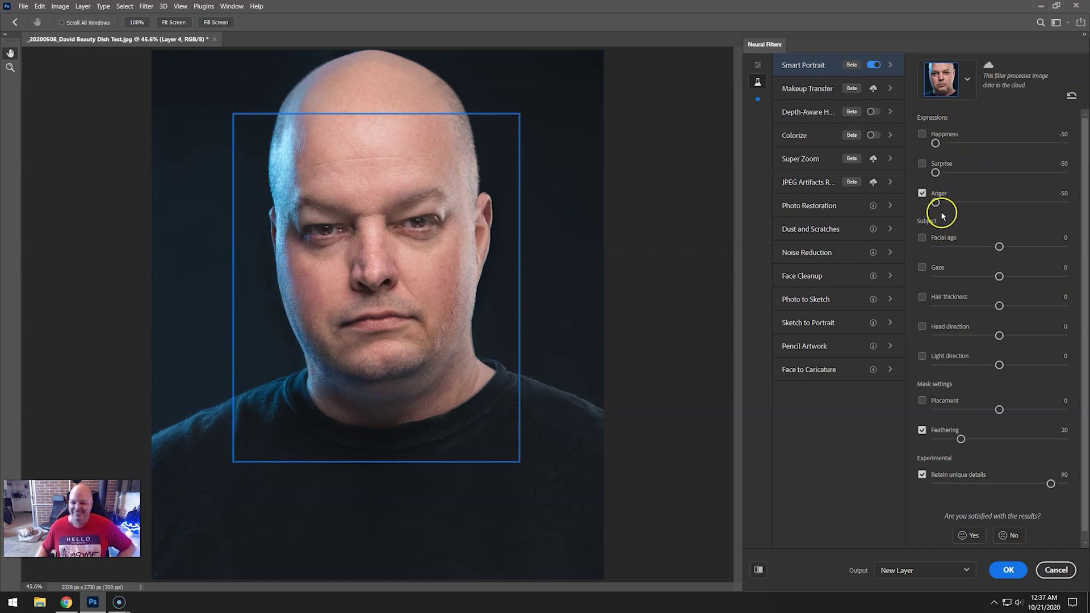
pyautogui.click(922, 193)
pyautogui.click(974, 203)
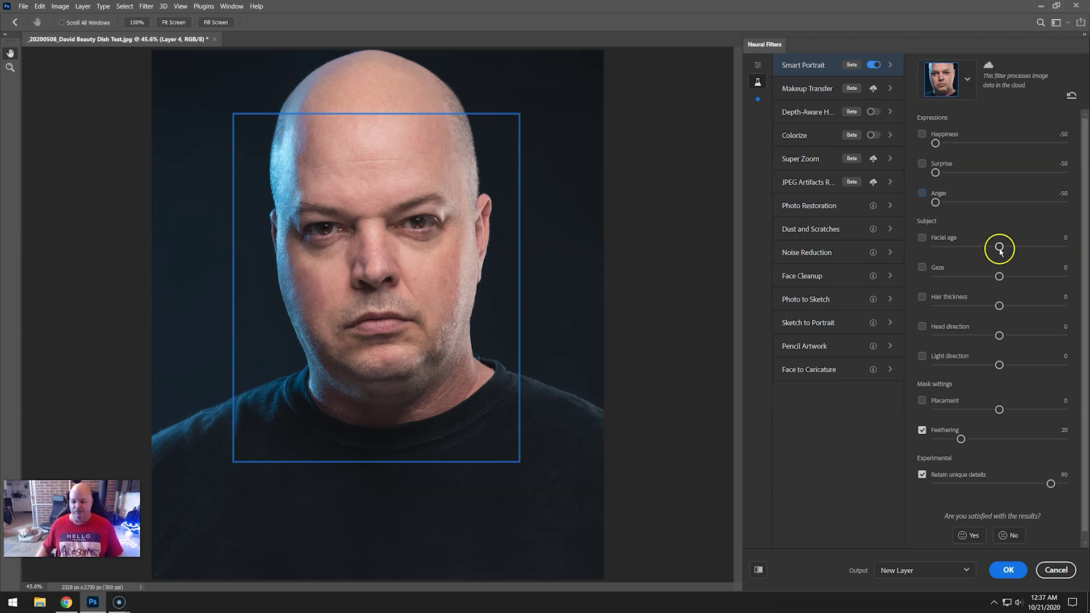
# Test Facial age at 50, -50 and -44, return to 50, and apply as new Layer 4.
pyautogui.moveTo(999, 249); pyautogui.dragTo(1064, 246)
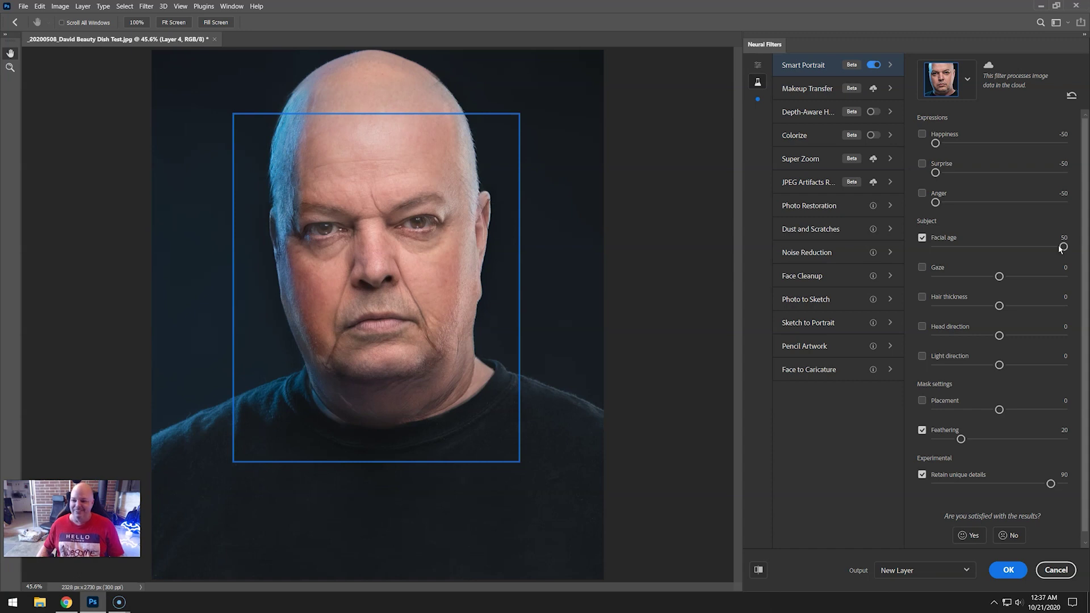
pyautogui.moveTo(1063, 247); pyautogui.dragTo(869, 253)
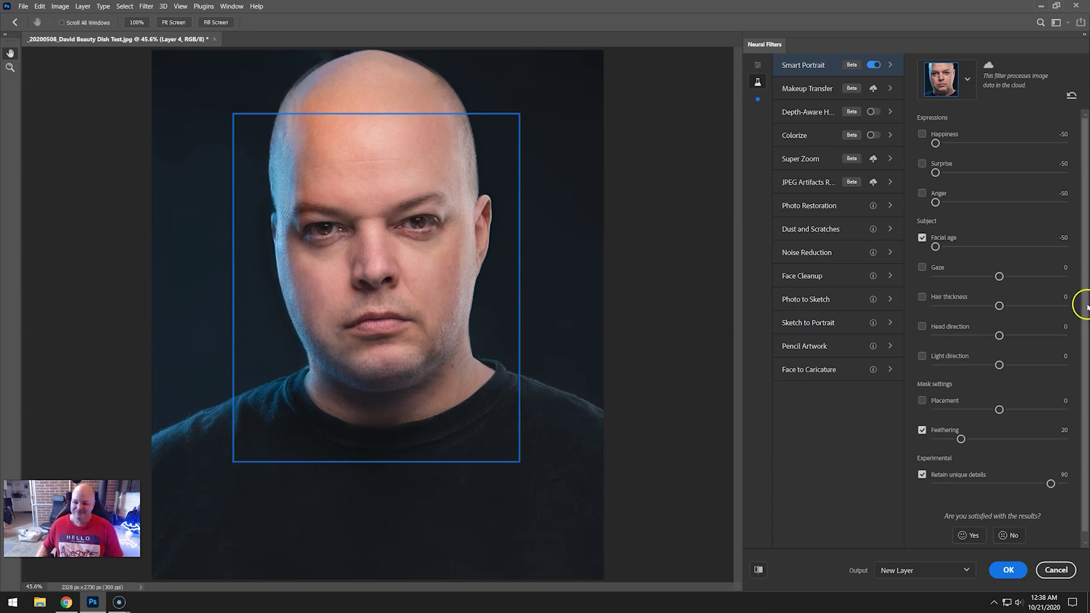
pyautogui.moveTo(936, 248); pyautogui.dragTo(941, 248)
pyautogui.moveTo(941, 248); pyautogui.dragTo(1063, 247)
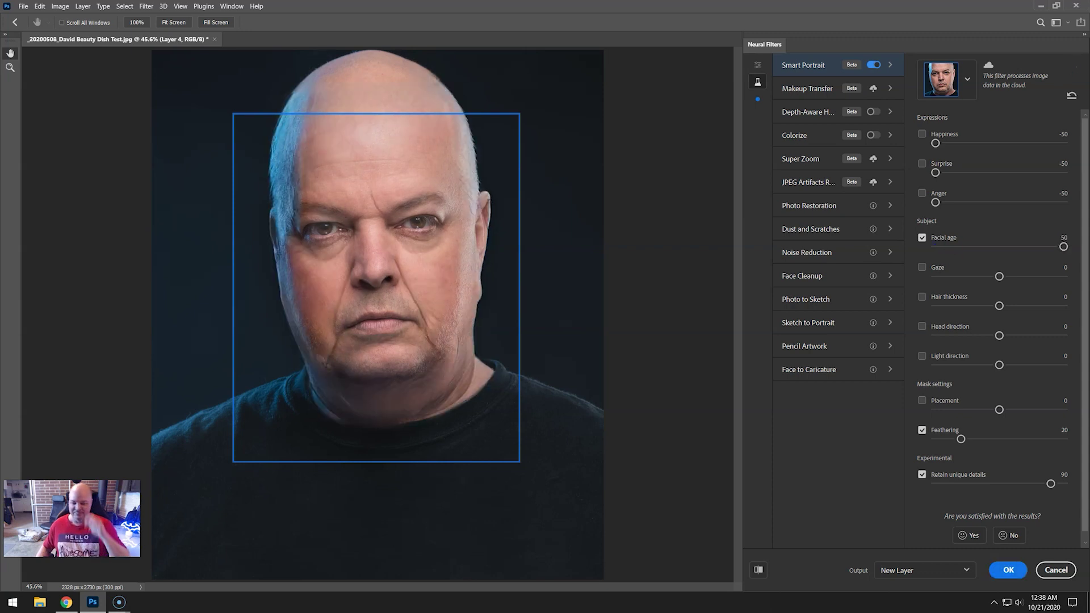
pyautogui.click(1009, 570)
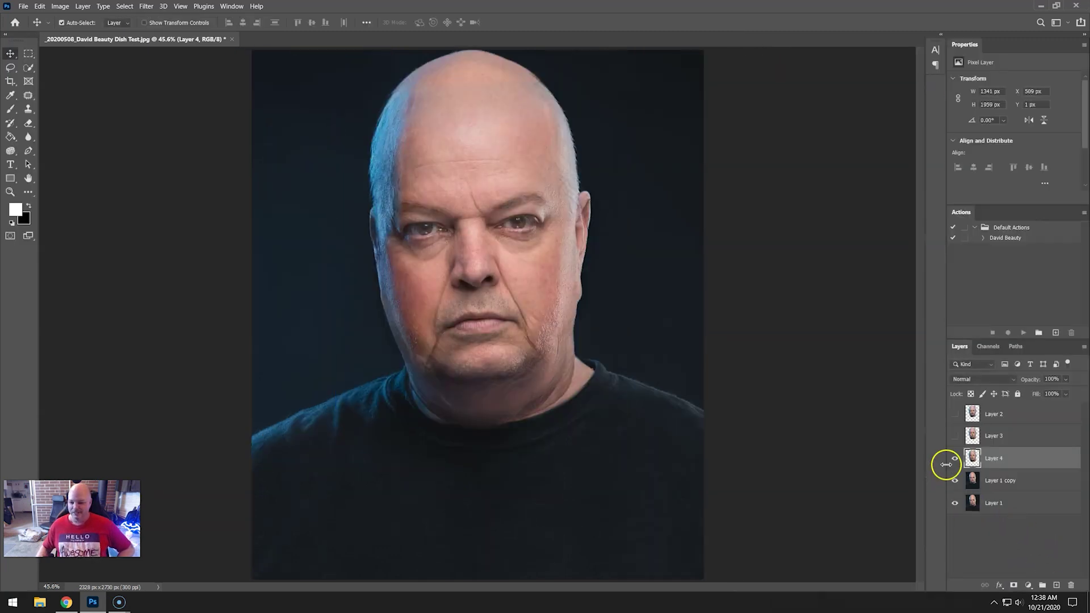
# Hide Layer 4, select Layer 1 copy, and reopen Neural Filters.
pyautogui.click(955, 459)
pyautogui.click(994, 480)
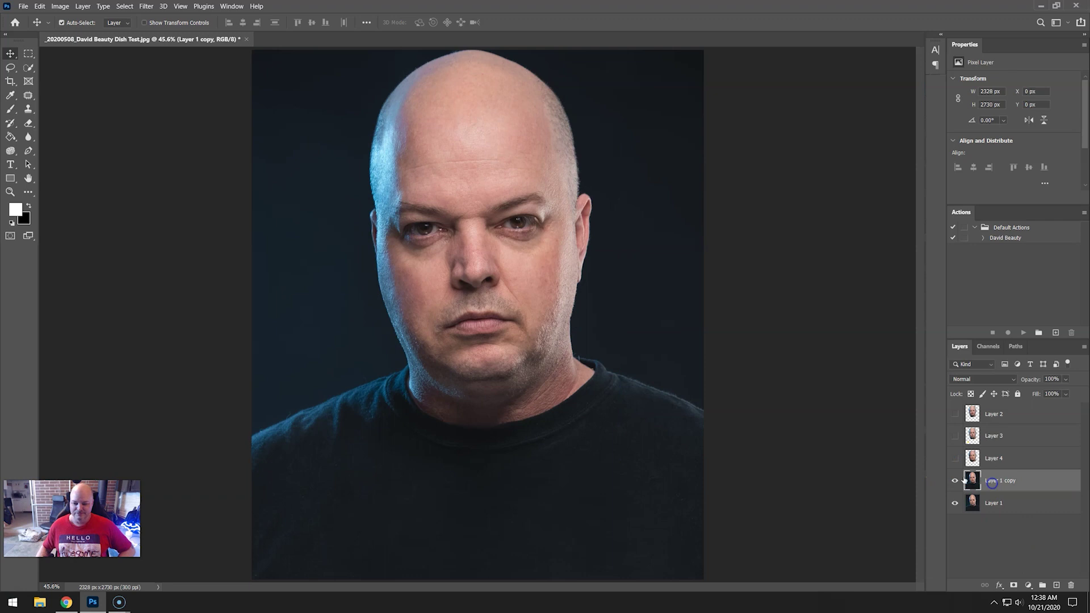
pyautogui.click(139, 7)
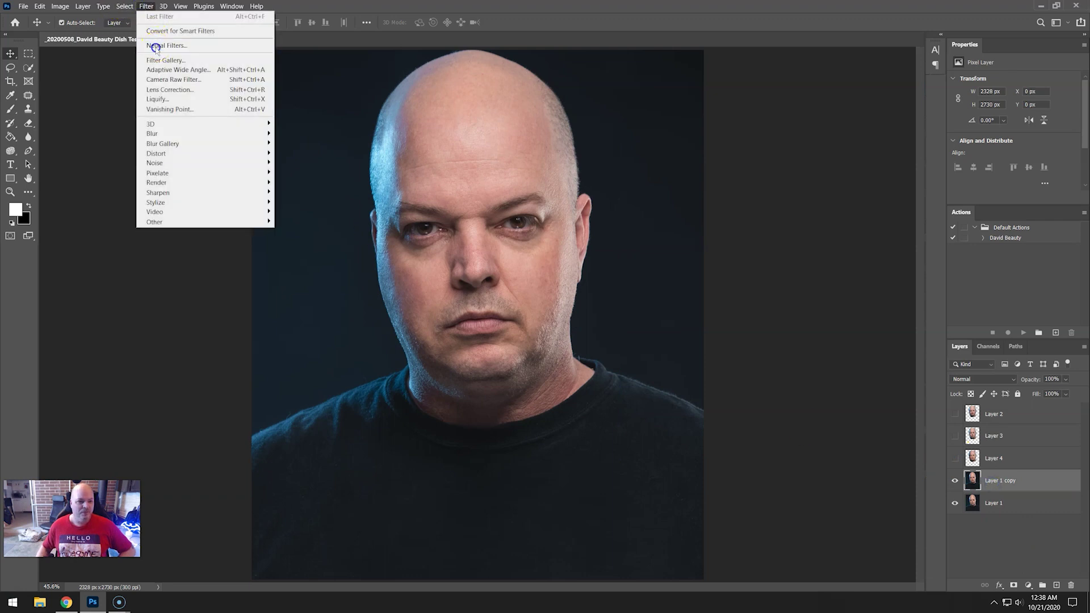
pyautogui.click(154, 46)
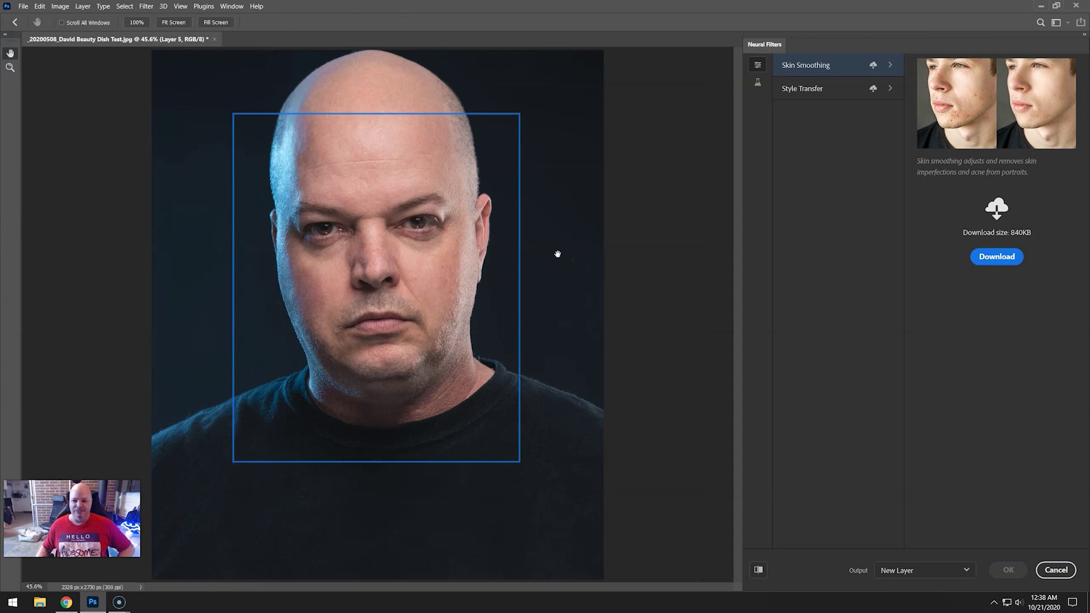
# Enable Smart Portrait from the beta filters and preview Gaze at 50, then -50.
pyautogui.click(757, 82)
pyautogui.click(824, 113)
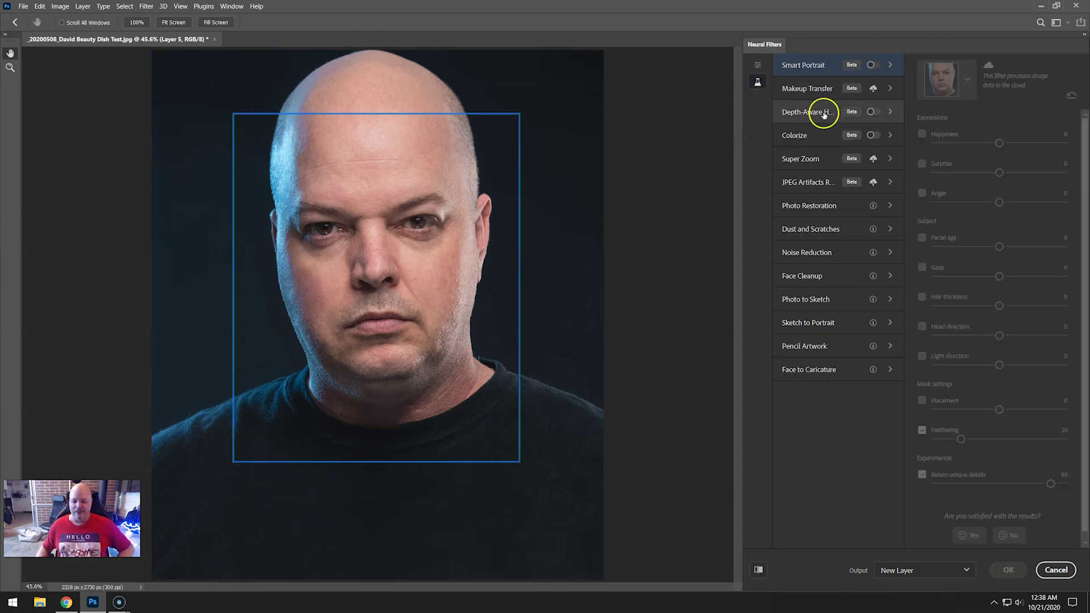
pyautogui.click(840, 91)
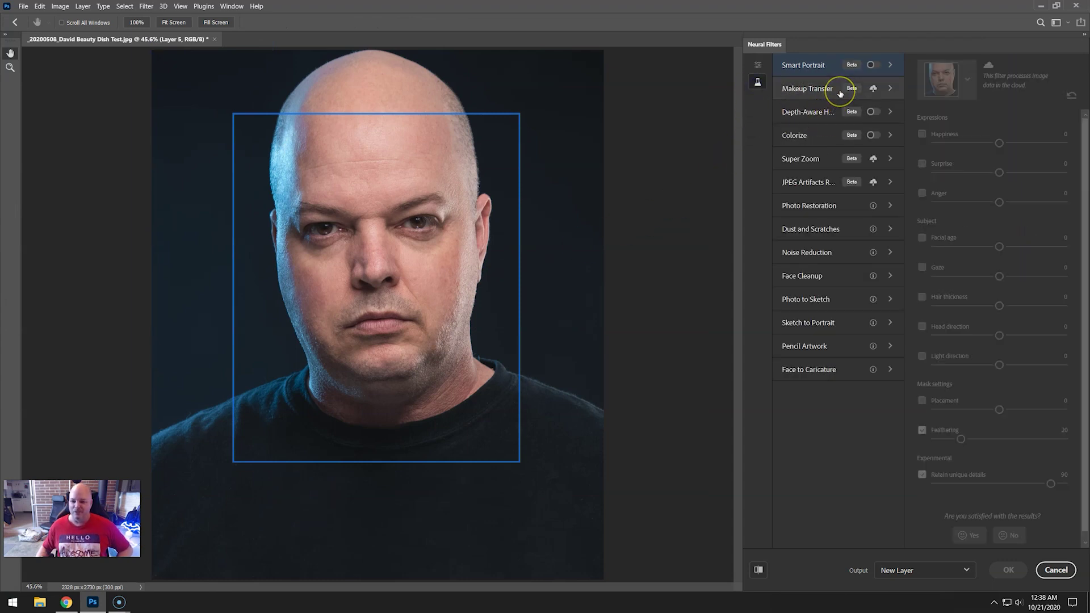
pyautogui.moveTo(840, 93)
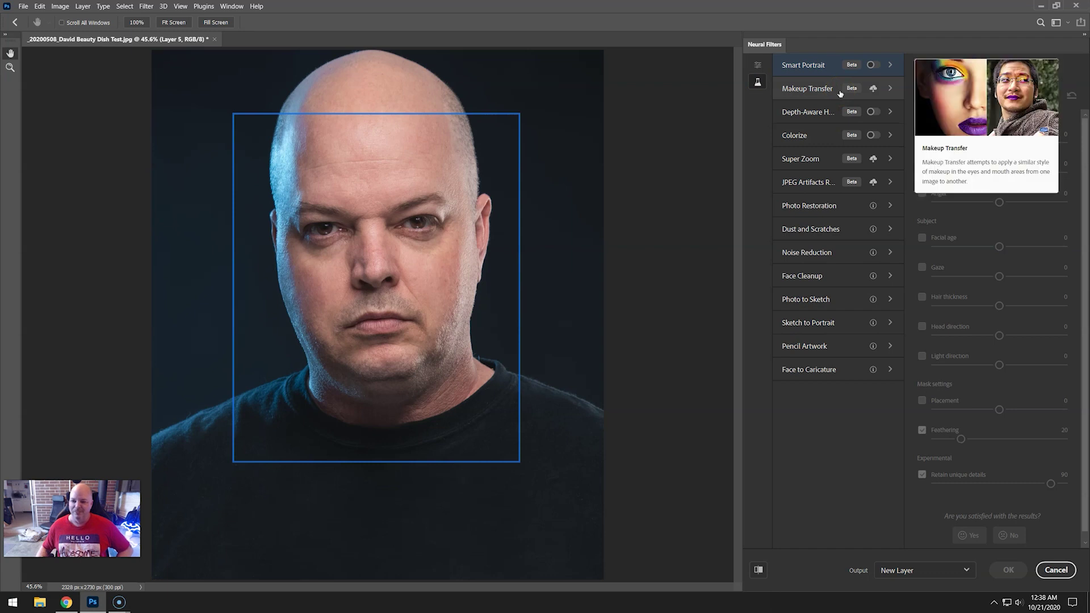
pyautogui.click(872, 65)
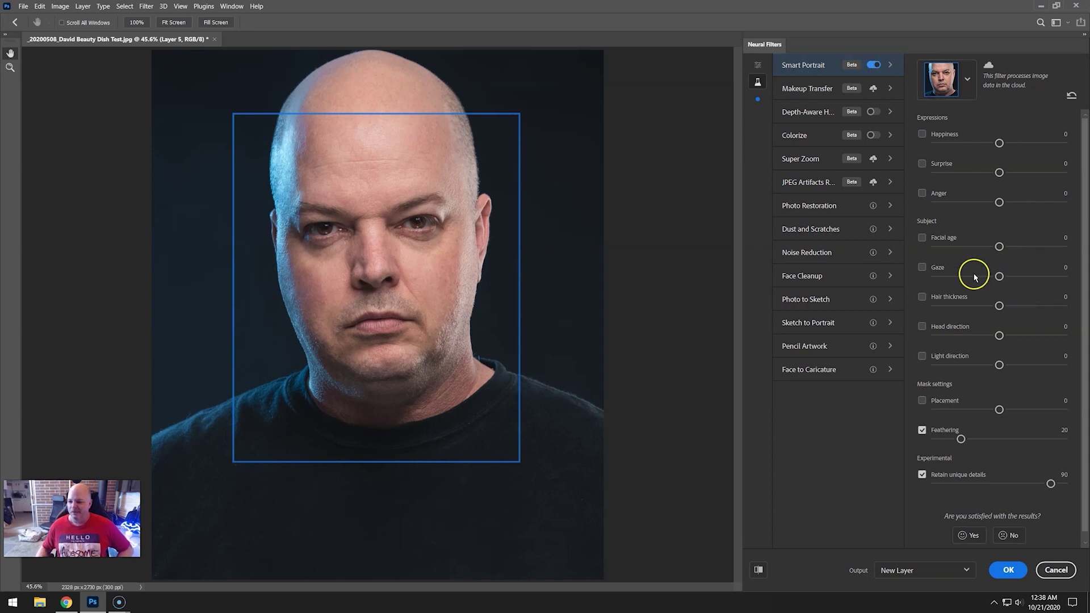
pyautogui.moveTo(1000, 276); pyautogui.dragTo(1064, 278)
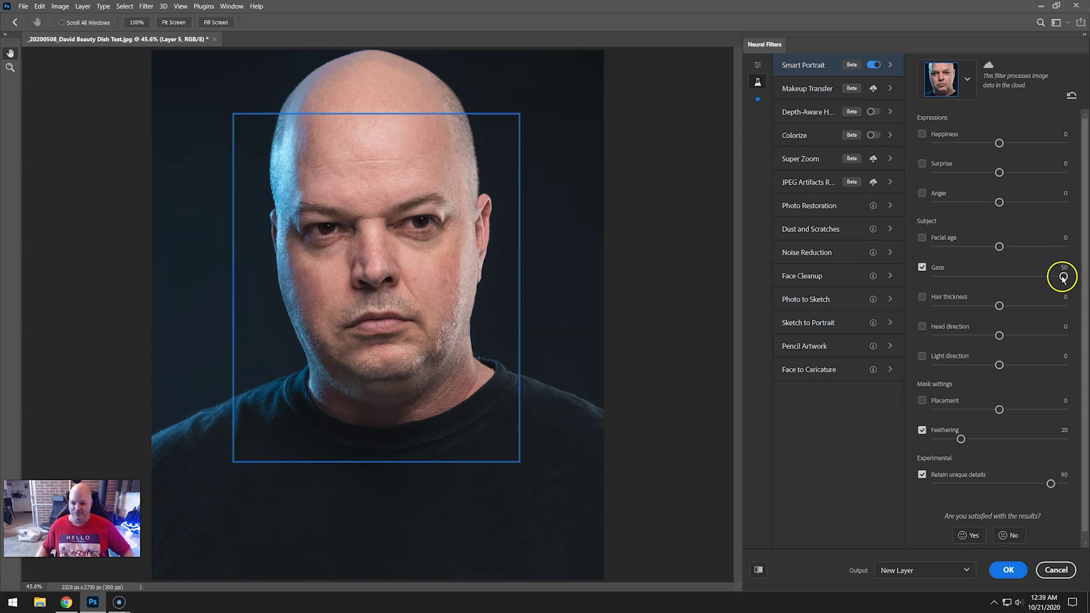
pyautogui.moveTo(1059, 276); pyautogui.dragTo(840, 298)
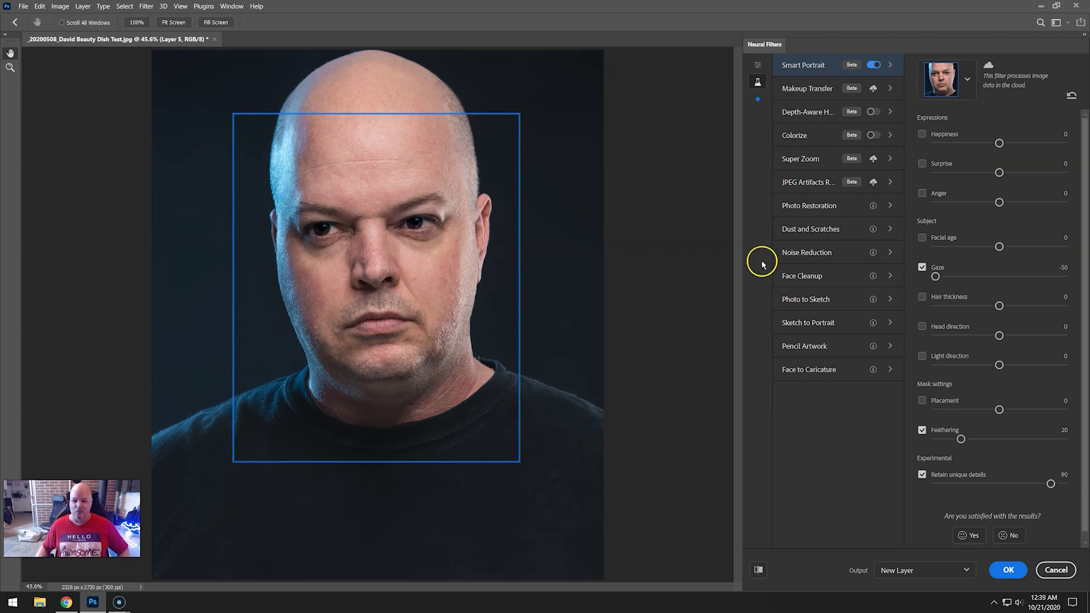
# Uncheck Gaze, try Hair thickness at 50 and -50, then switch Hair thickness off.
pyautogui.click(923, 267)
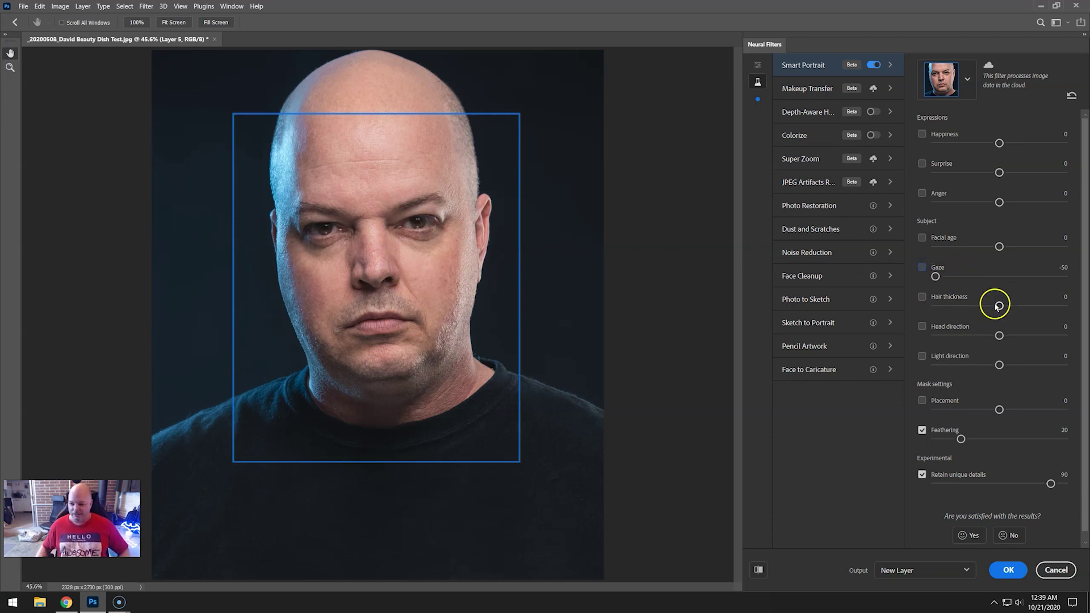
pyautogui.moveTo(998, 306); pyautogui.dragTo(1064, 306)
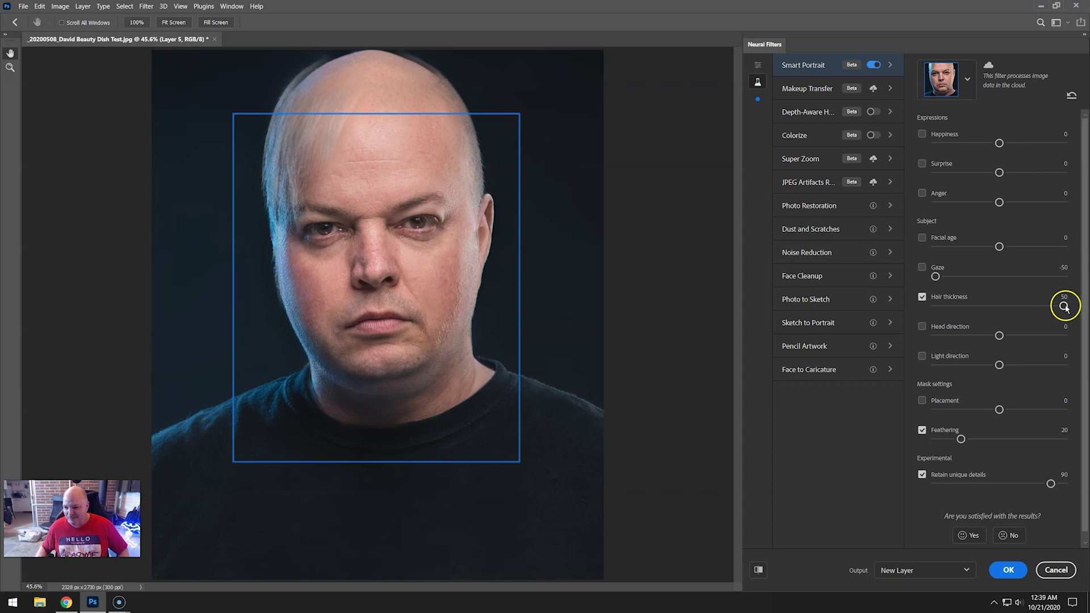
pyautogui.moveTo(1066, 306); pyautogui.dragTo(936, 307)
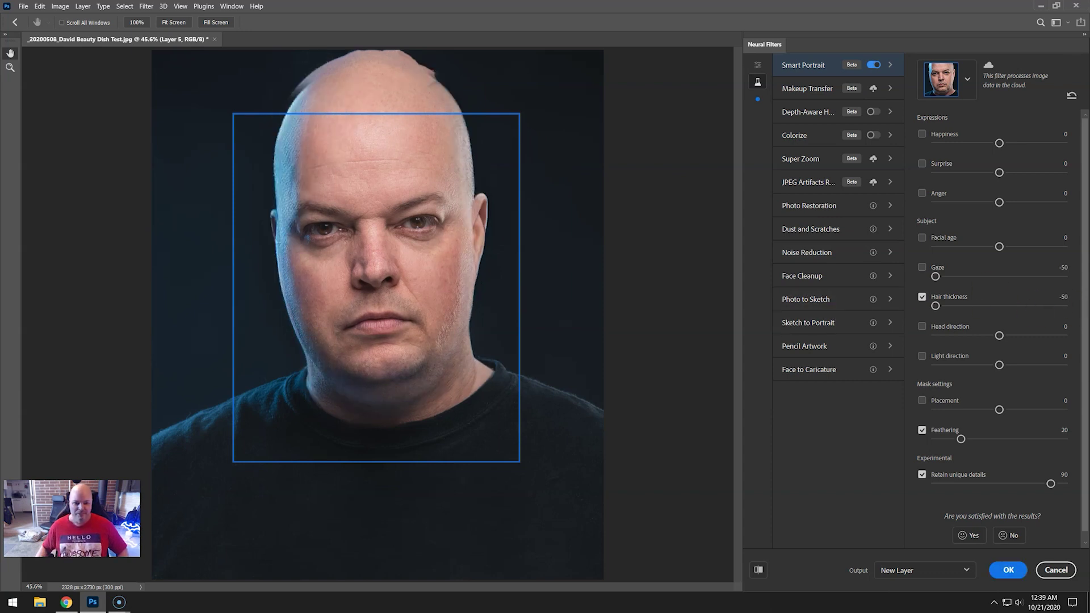
pyautogui.click(922, 297)
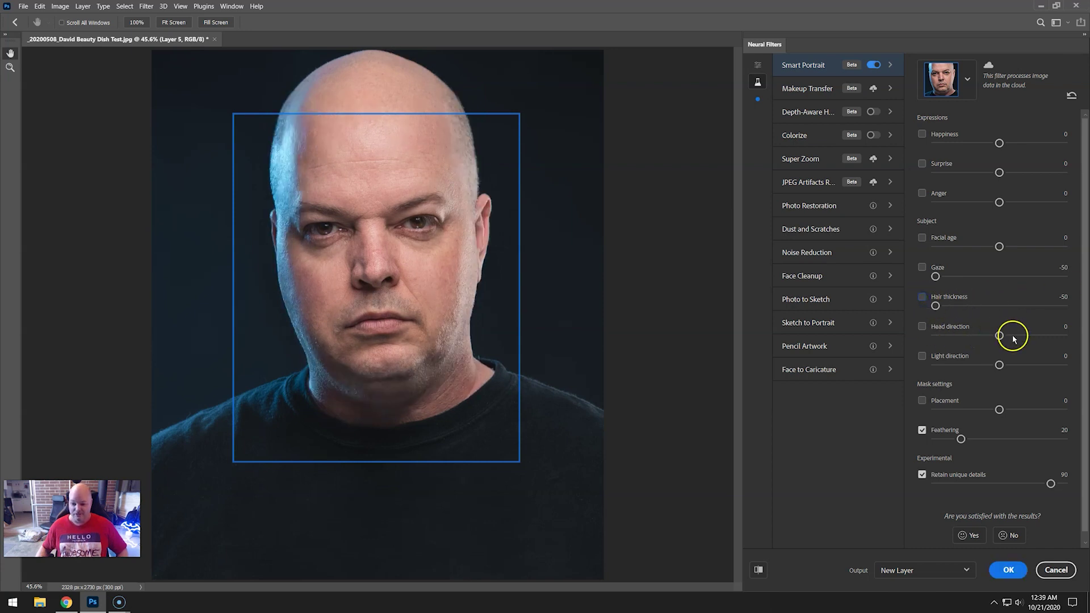
# Try Head direction at 50, 10, -15 and -27, then switch it off.
pyautogui.moveTo(999, 336); pyautogui.dragTo(1064, 335)
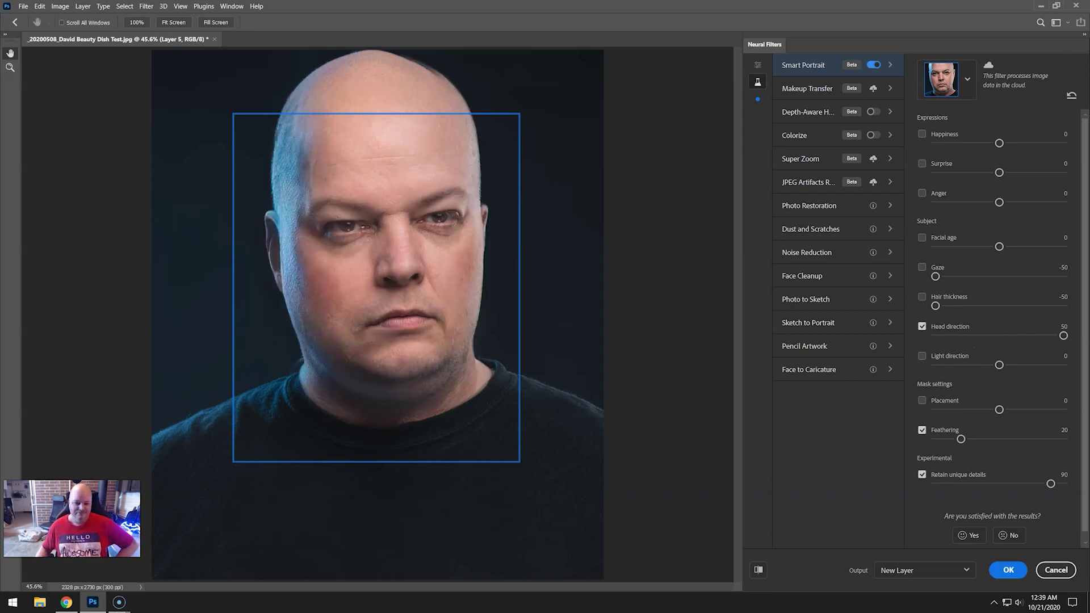
pyautogui.moveTo(1064, 335); pyautogui.dragTo(1012, 336)
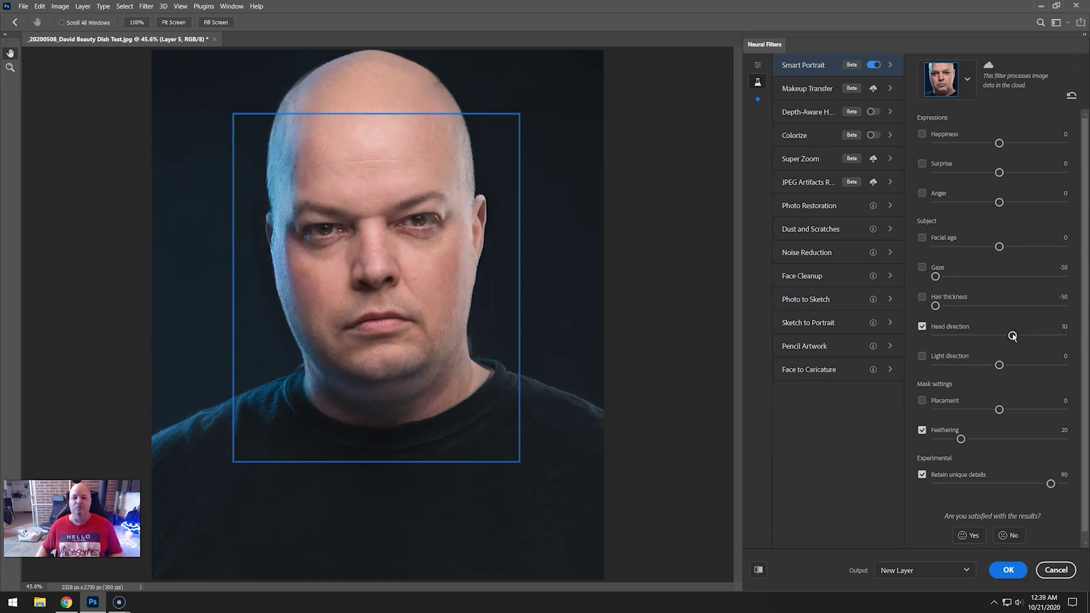
pyautogui.moveTo(1012, 336); pyautogui.dragTo(980, 336)
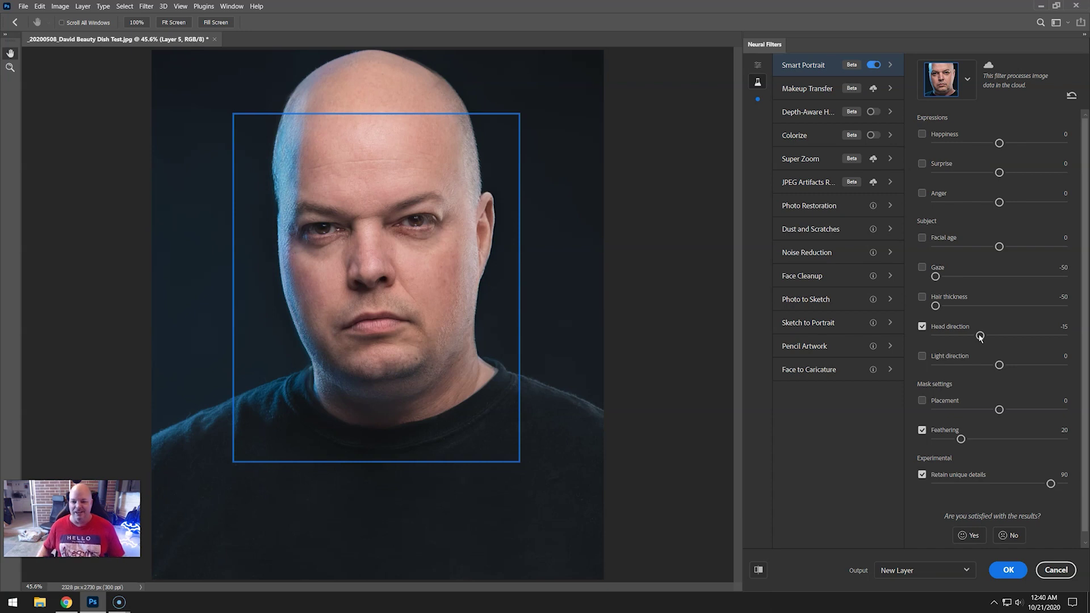
pyautogui.moveTo(980, 337); pyautogui.dragTo(964, 337)
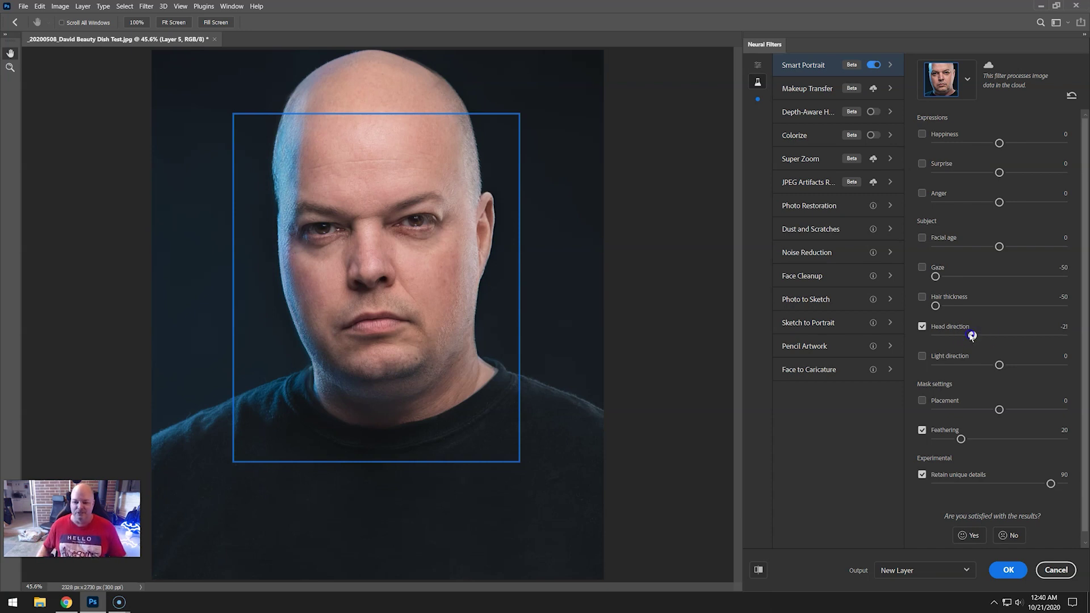
pyautogui.click(922, 327)
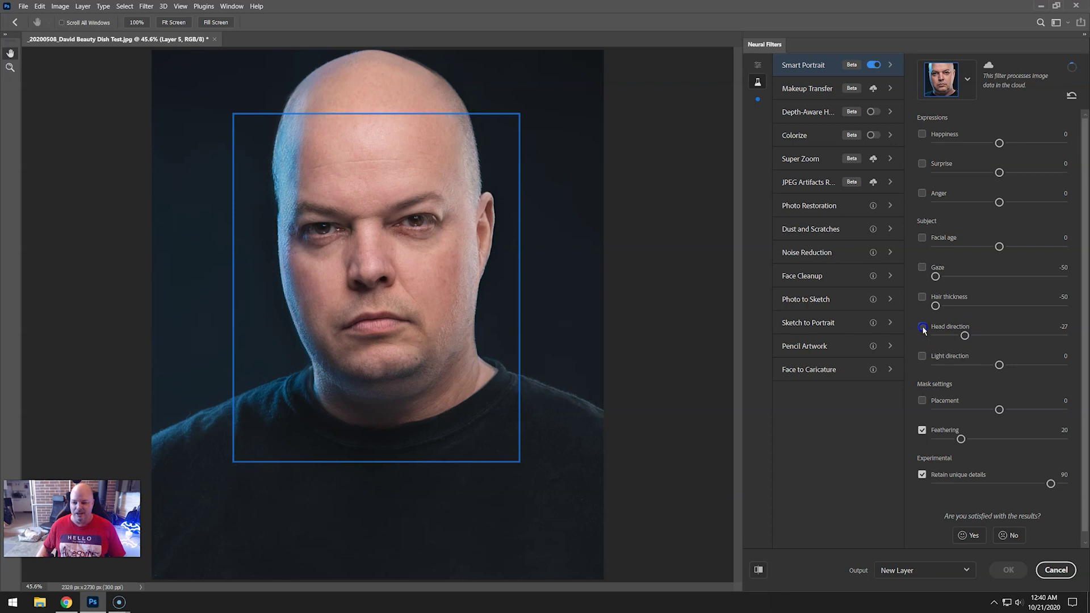
# Try Light direction at -50 and 50, switch it off, and turn Smart Portrait off.
pyautogui.click(959, 365)
pyautogui.moveTo(960, 366); pyautogui.dragTo(935, 365)
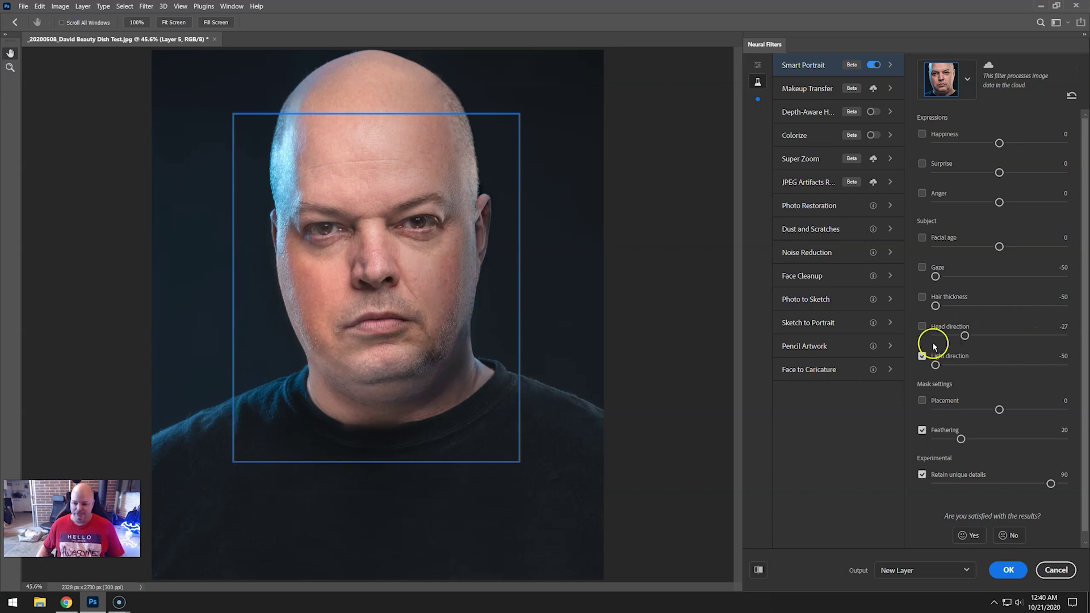
pyautogui.moveTo(936, 365); pyautogui.dragTo(1064, 364)
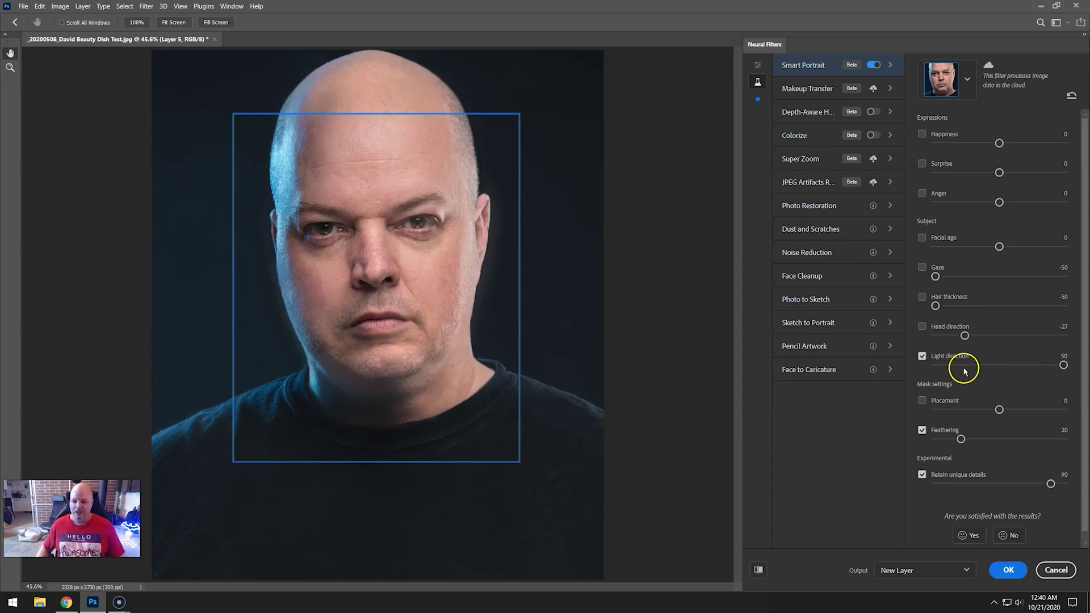
pyautogui.click(922, 356)
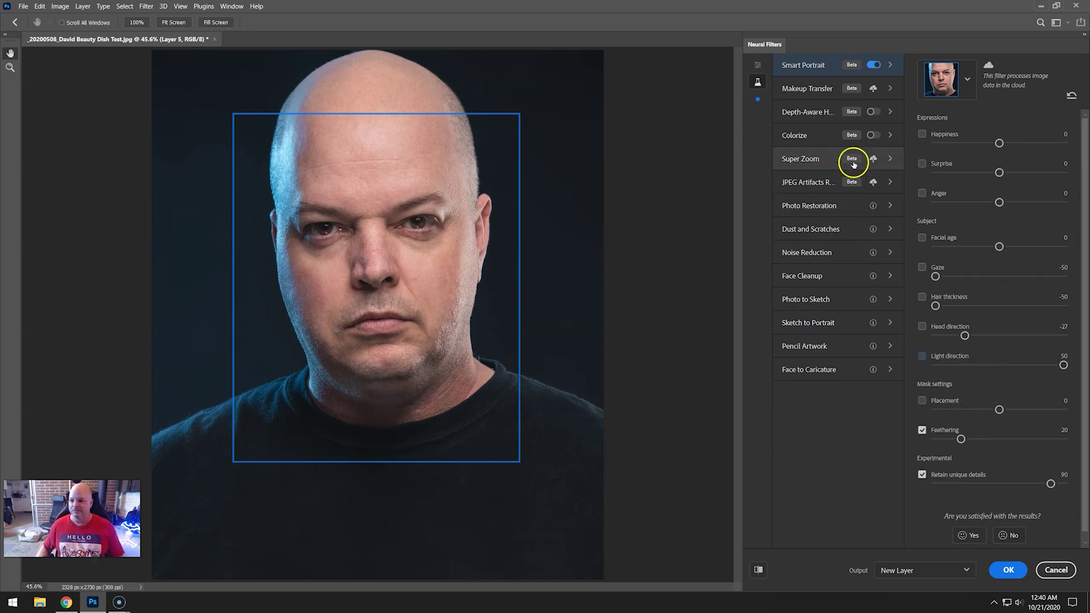
pyautogui.click(873, 65)
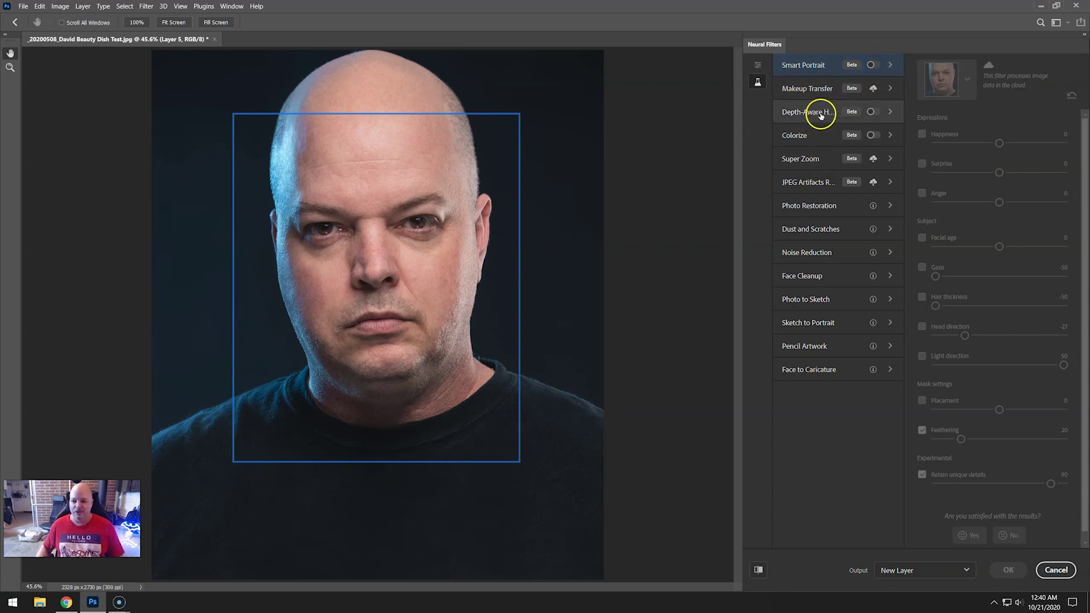
pyautogui.moveTo(820, 116)
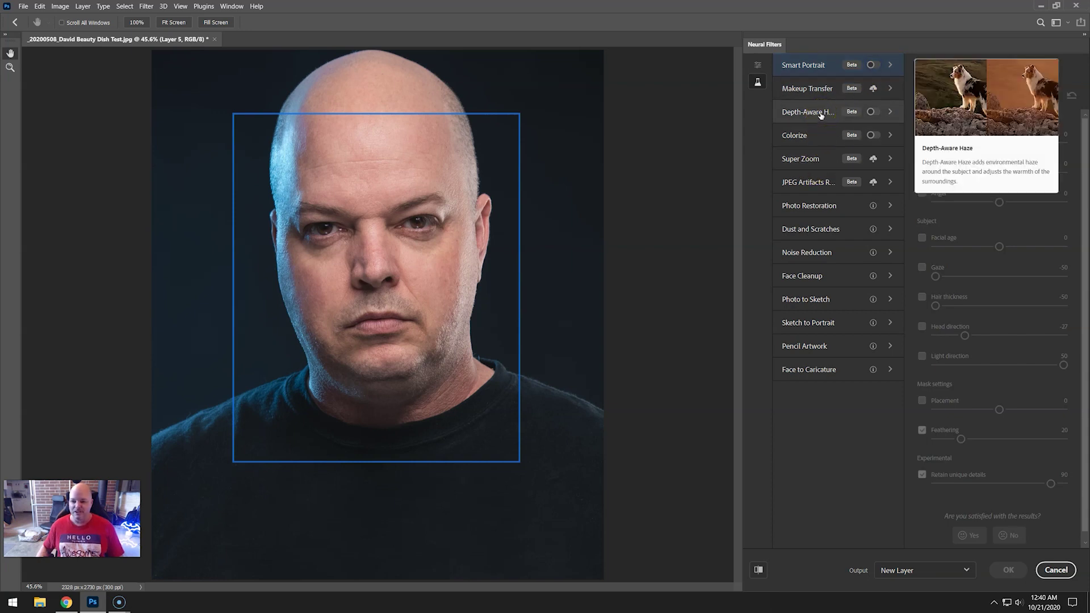
pyautogui.click(867, 133)
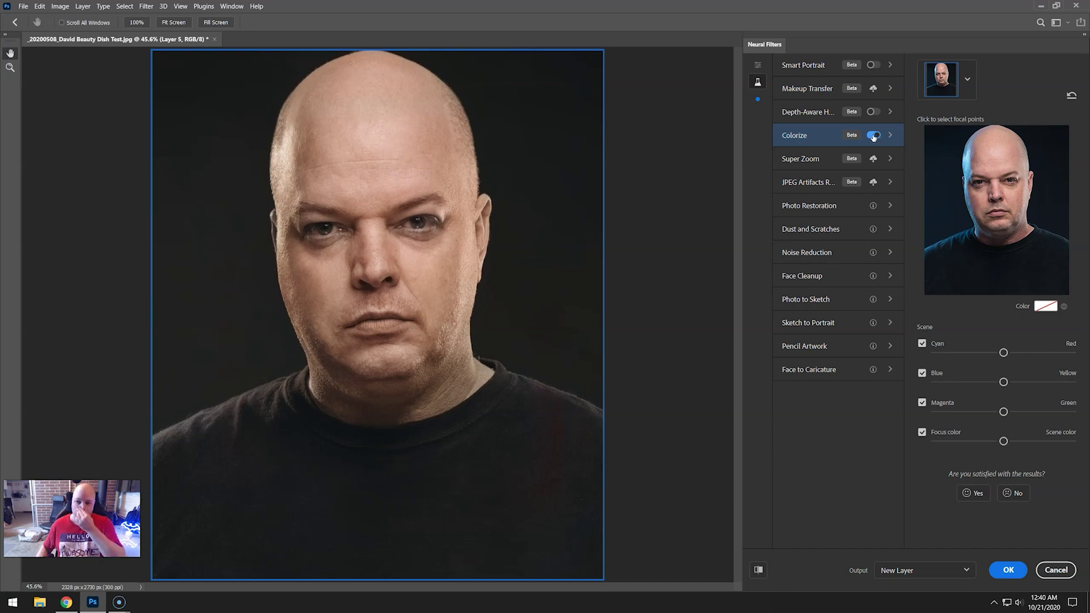
pyautogui.click(874, 137)
pyautogui.click(889, 162)
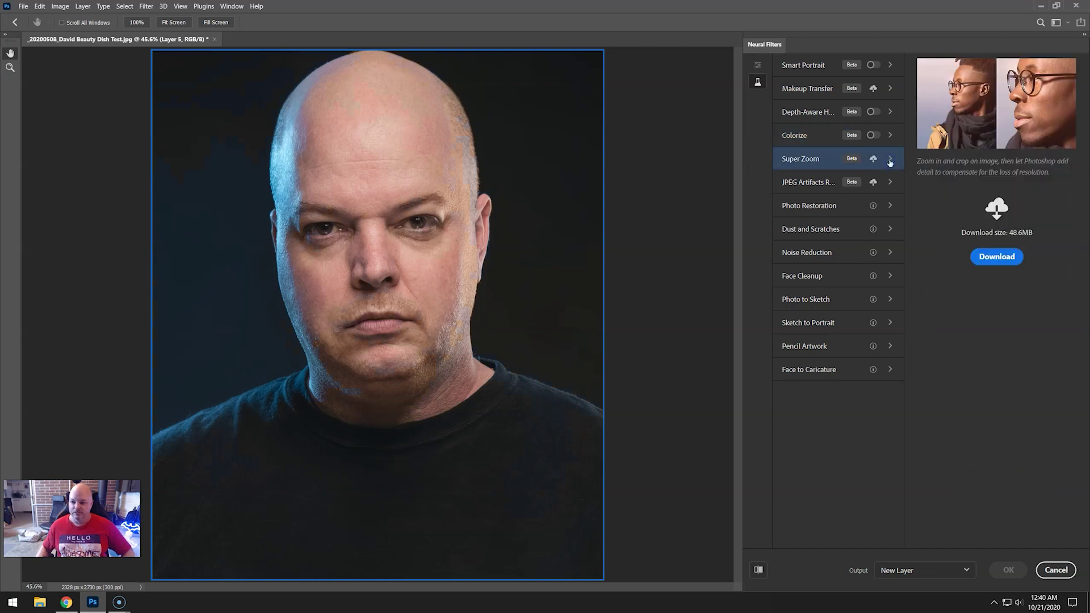
# Download Super Zoom and enable JPEG artifact removal and face detail enhancement.
pyautogui.click(1007, 257)
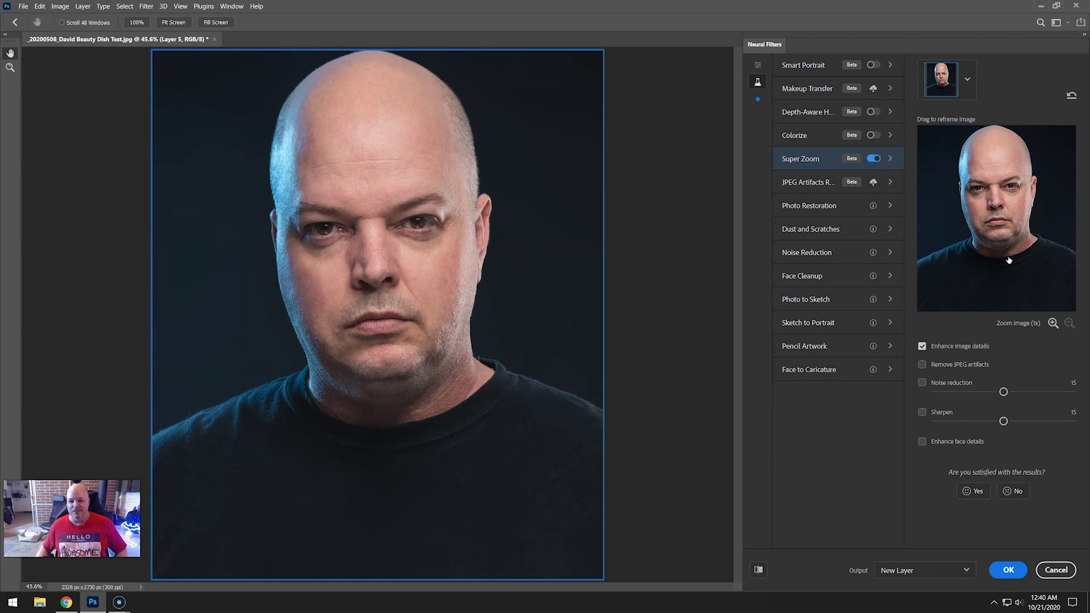
pyautogui.click(969, 366)
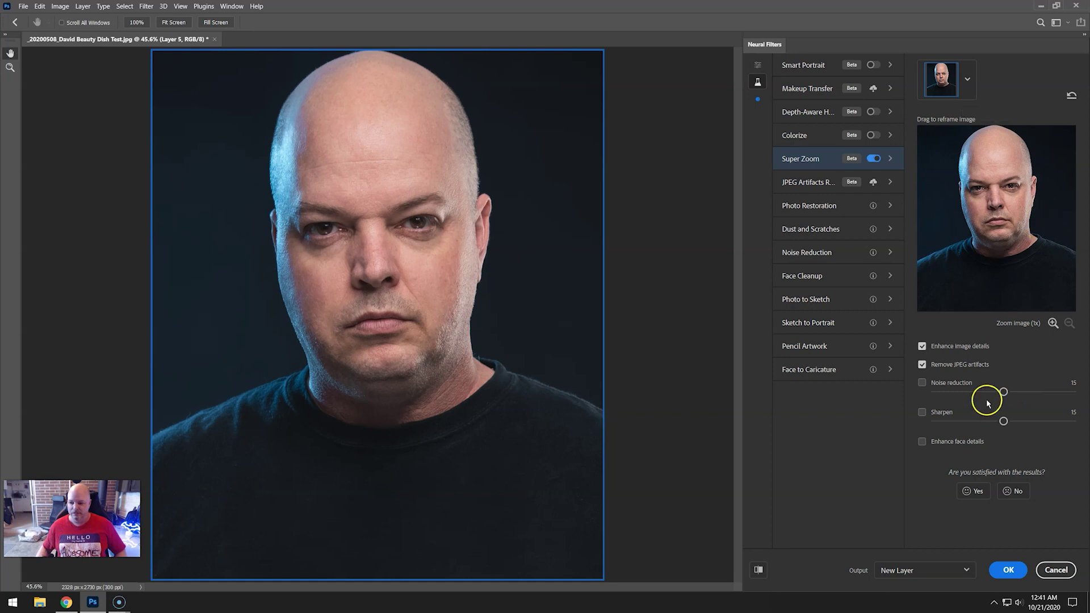
pyautogui.click(981, 442)
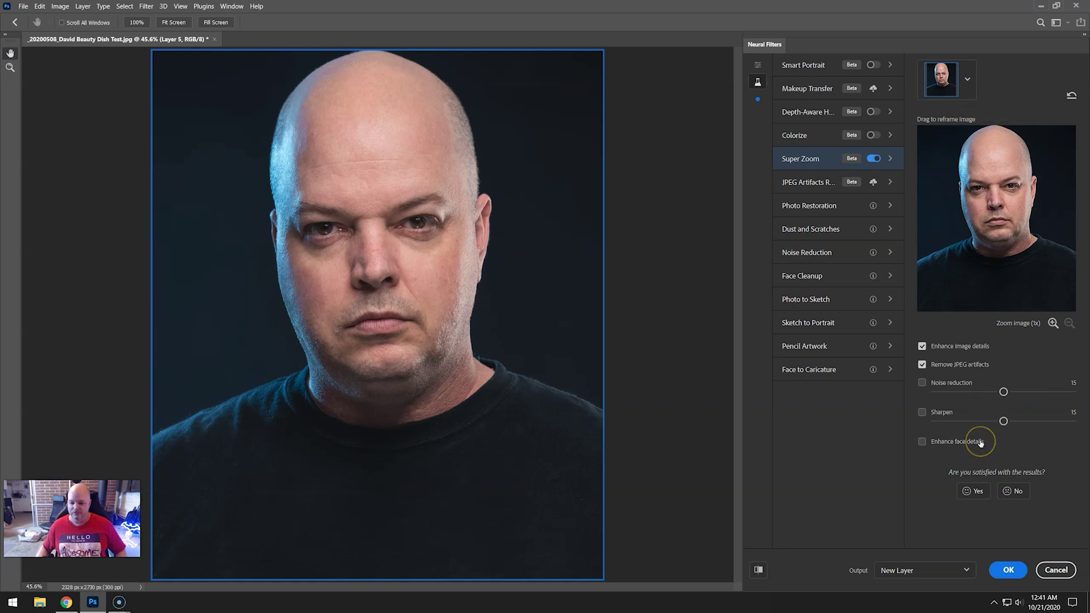
pyautogui.click(1009, 490)
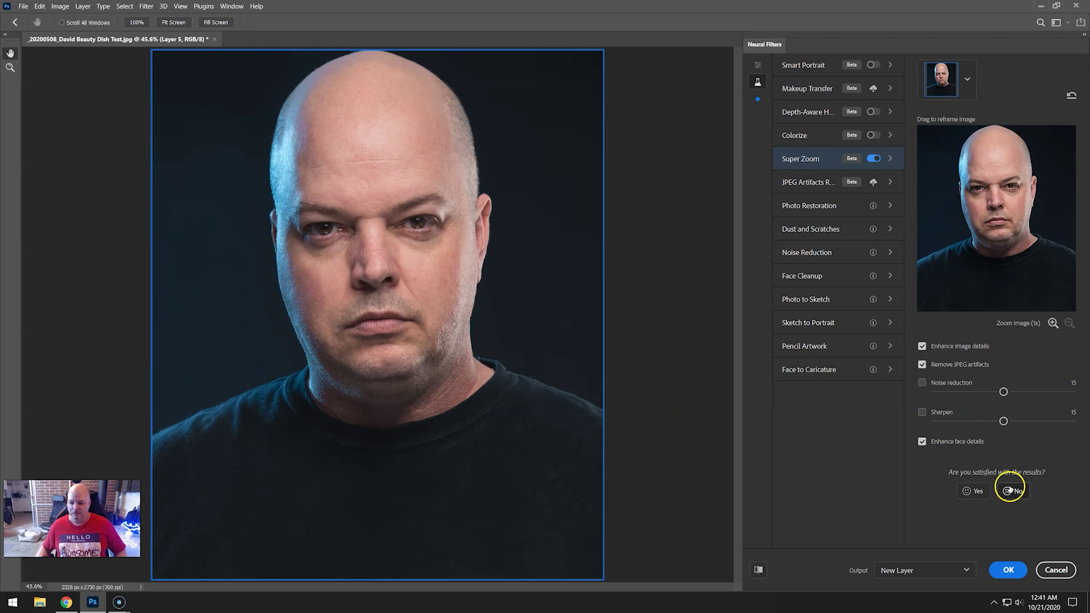
# Step the Super Zoom preview up to 6x, then back down to 1x.
pyautogui.click(1053, 323)
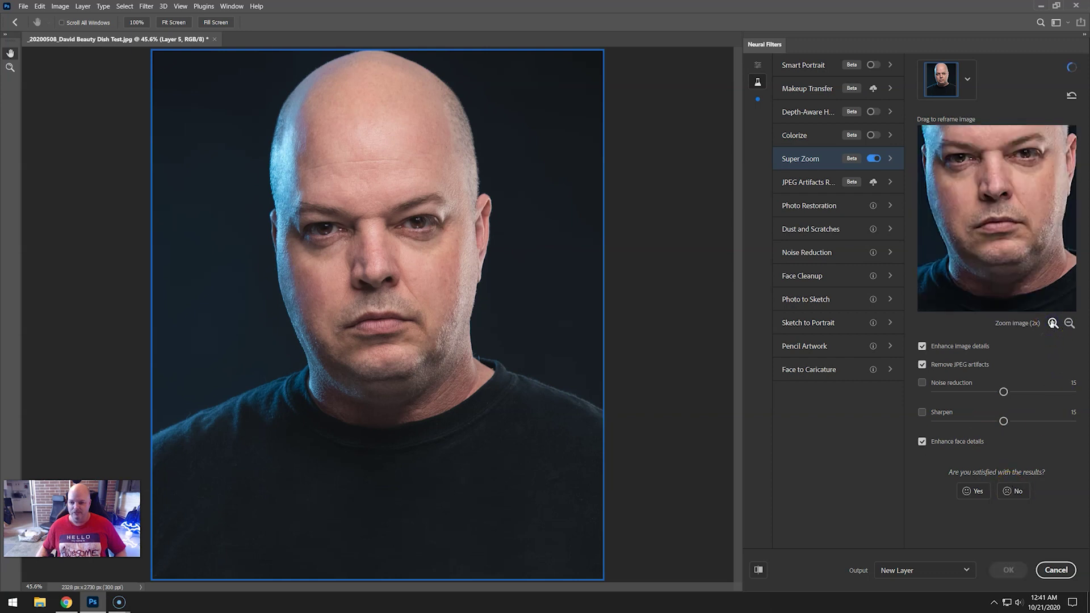
pyautogui.click(1053, 323)
pyautogui.click(1053, 323)
pyautogui.click(1053, 323)
pyautogui.click(1053, 323)
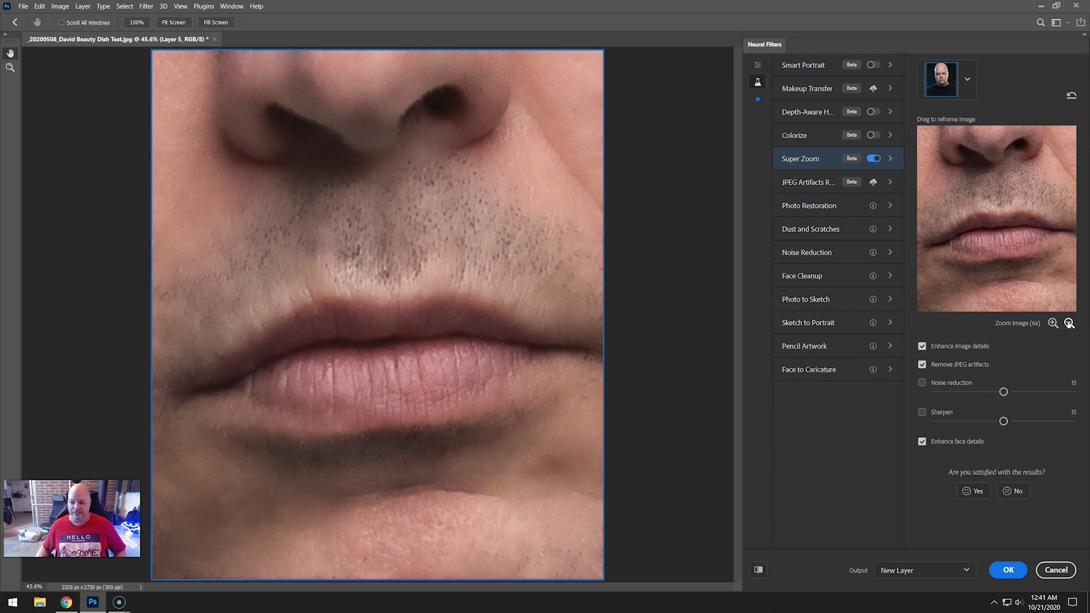
pyautogui.click(1069, 323)
pyautogui.click(1070, 323)
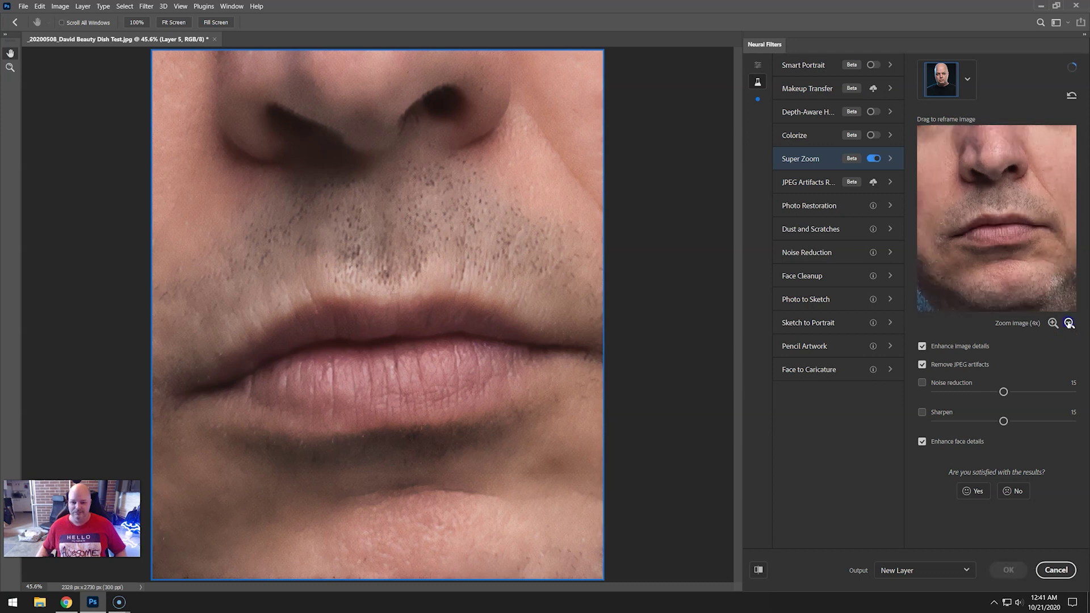
pyautogui.click(1069, 324)
pyautogui.click(1070, 323)
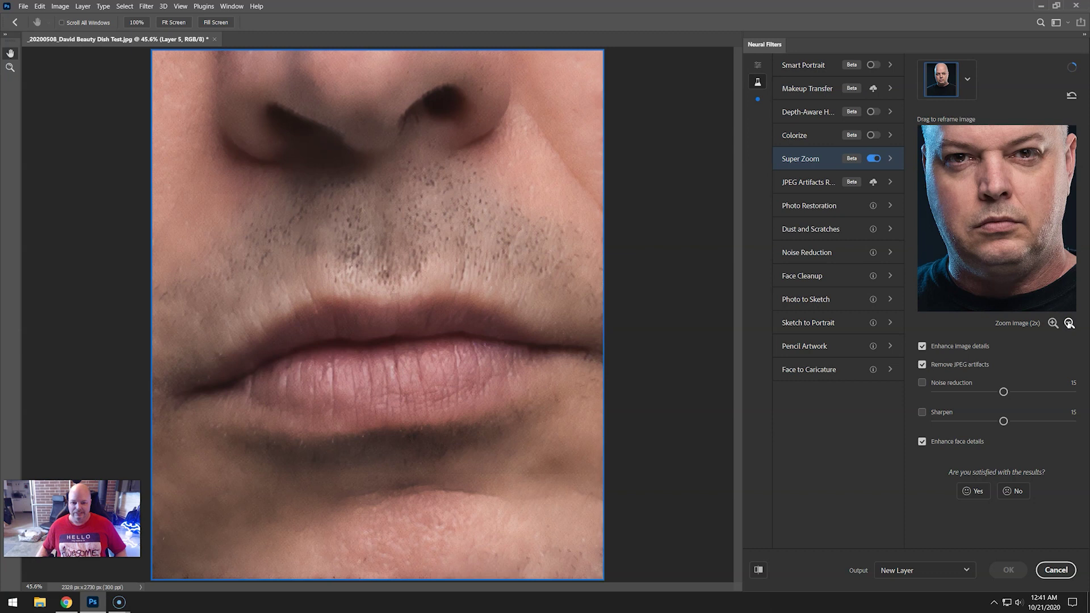
pyautogui.click(1070, 323)
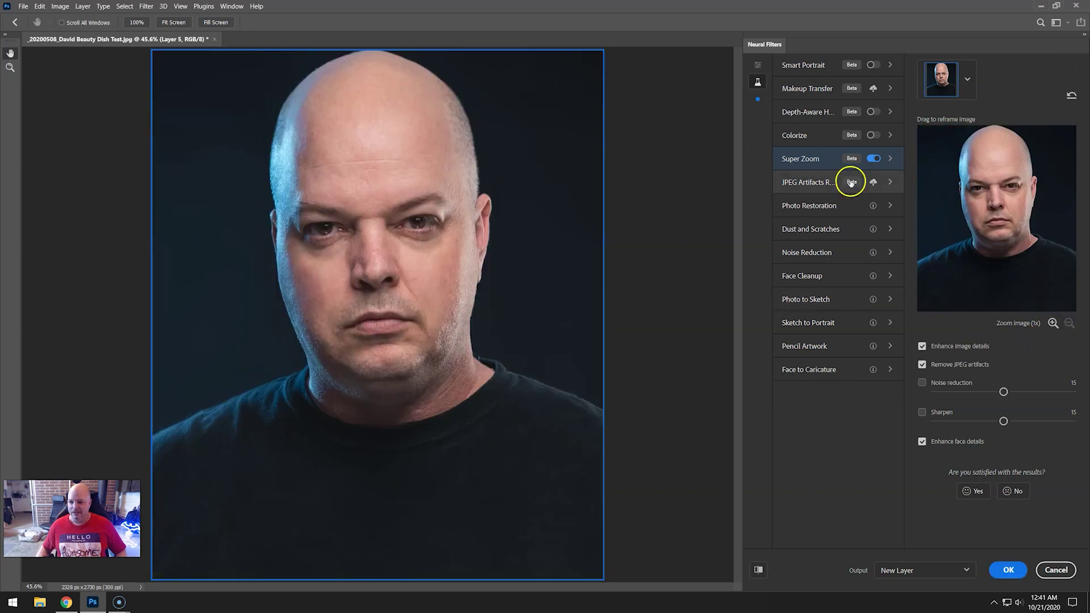
# Turn off Super Zoom, then download and enable the featured Skin Smoothing filter.
pyautogui.click(873, 159)
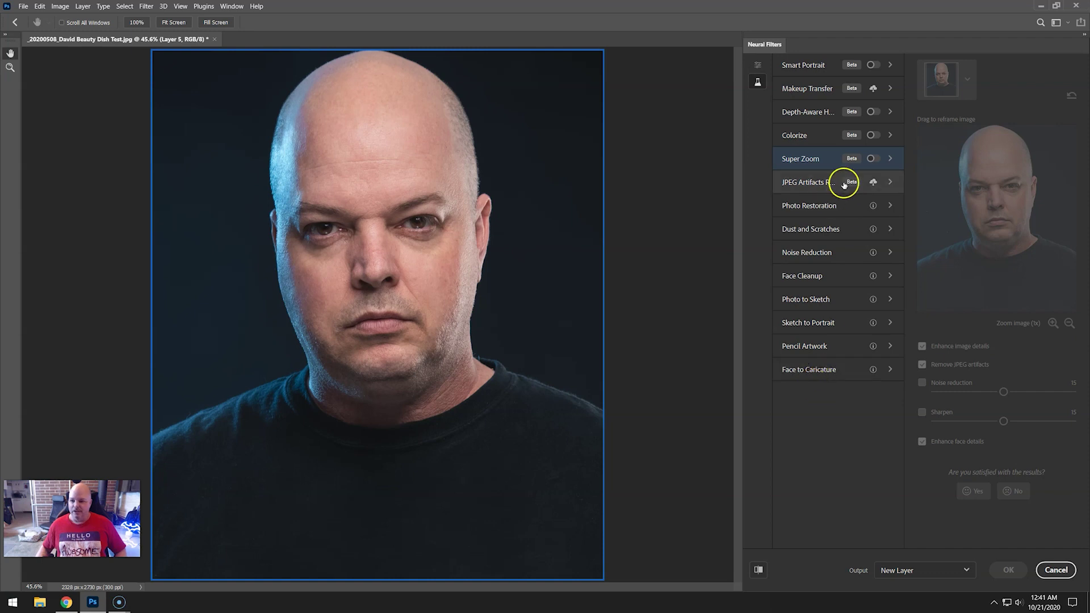
pyautogui.click(760, 65)
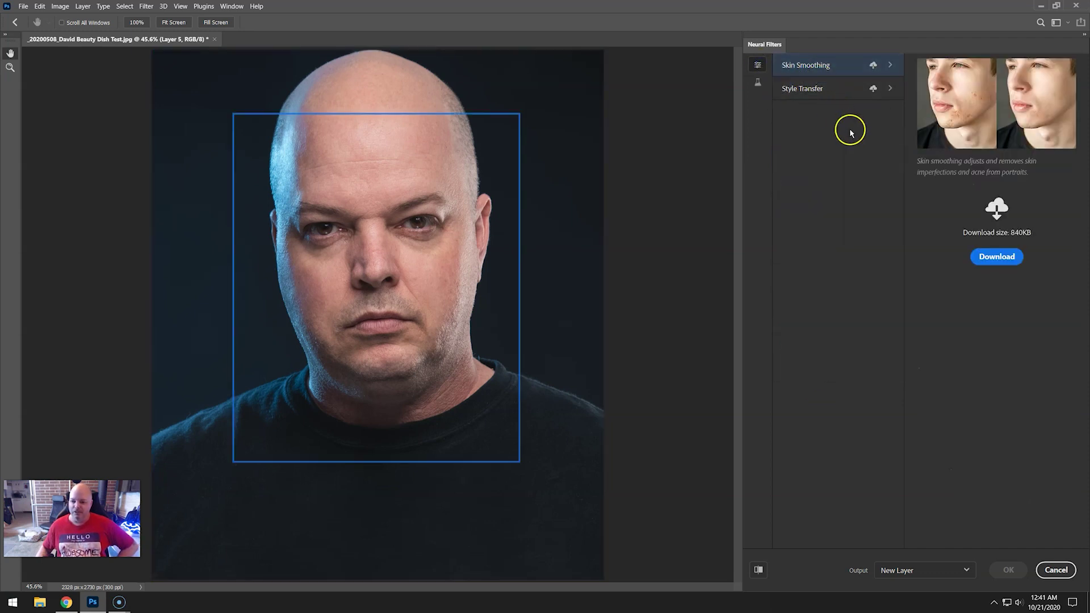
pyautogui.click(995, 259)
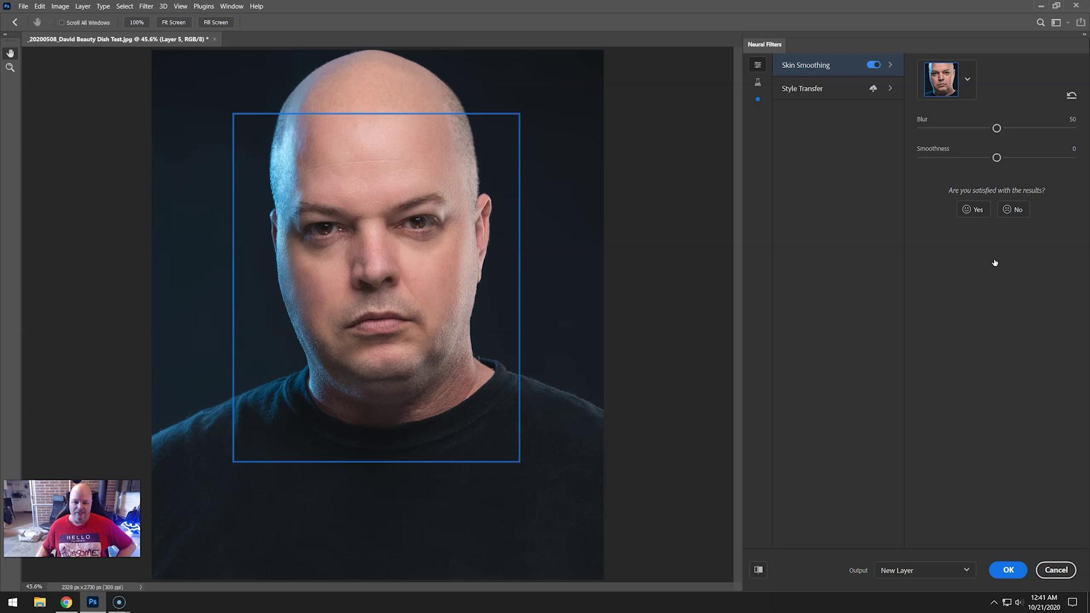
# Preview Skin Smoothing on the face at Blur 100 and Smoothness 50, then switch it off.
pyautogui.click(591, 257)
pyautogui.click(591, 256)
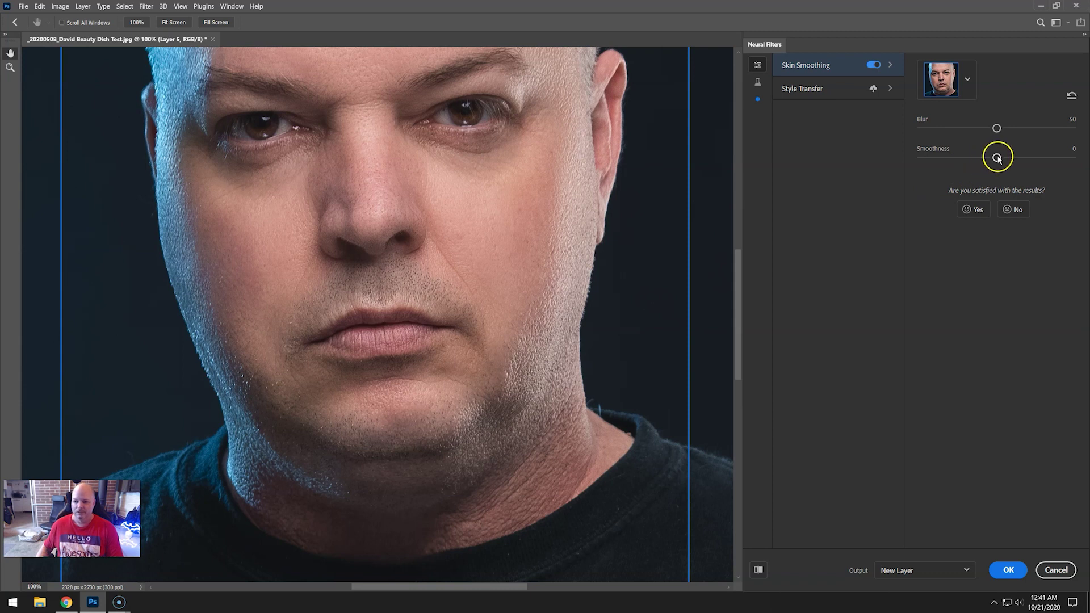
pyautogui.moveTo(997, 157); pyautogui.dragTo(1072, 158)
pyautogui.moveTo(996, 128); pyautogui.dragTo(1073, 129)
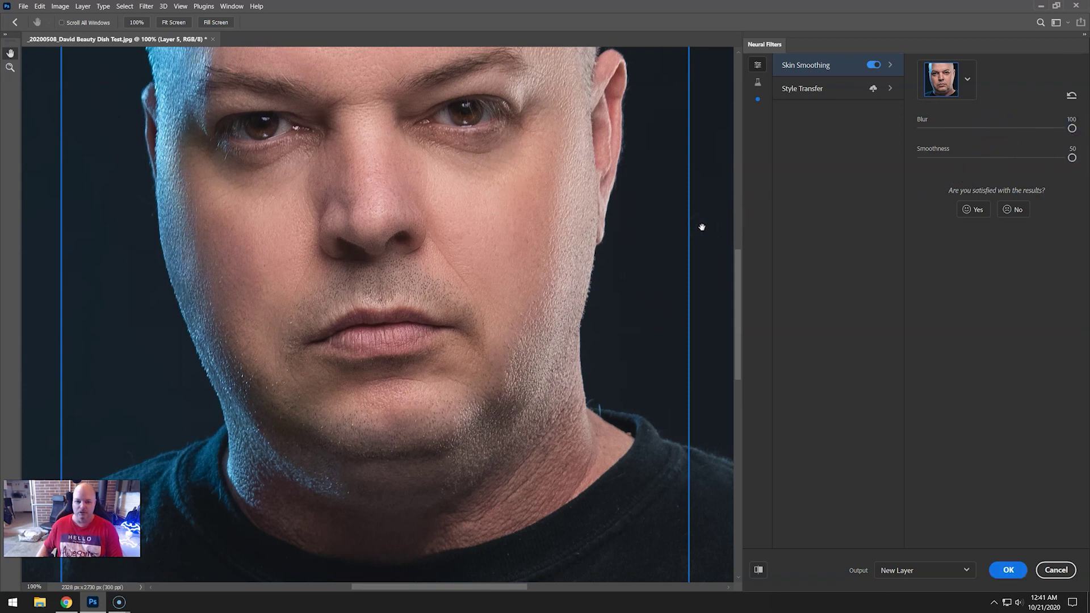
pyautogui.hotkey('ctrl', '-')
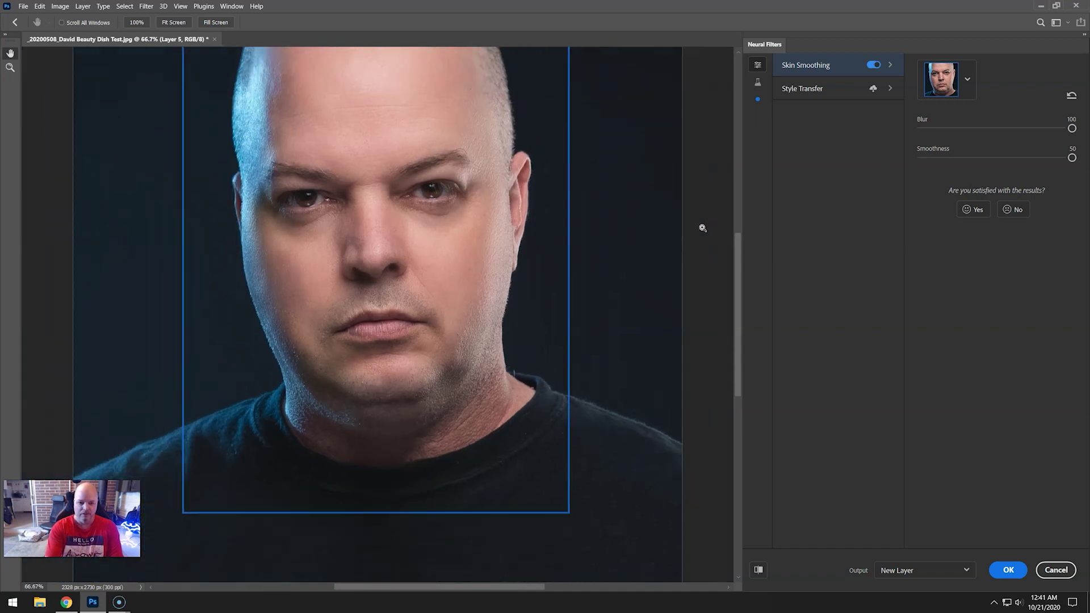
pyautogui.hotkey('ctrl', '-')
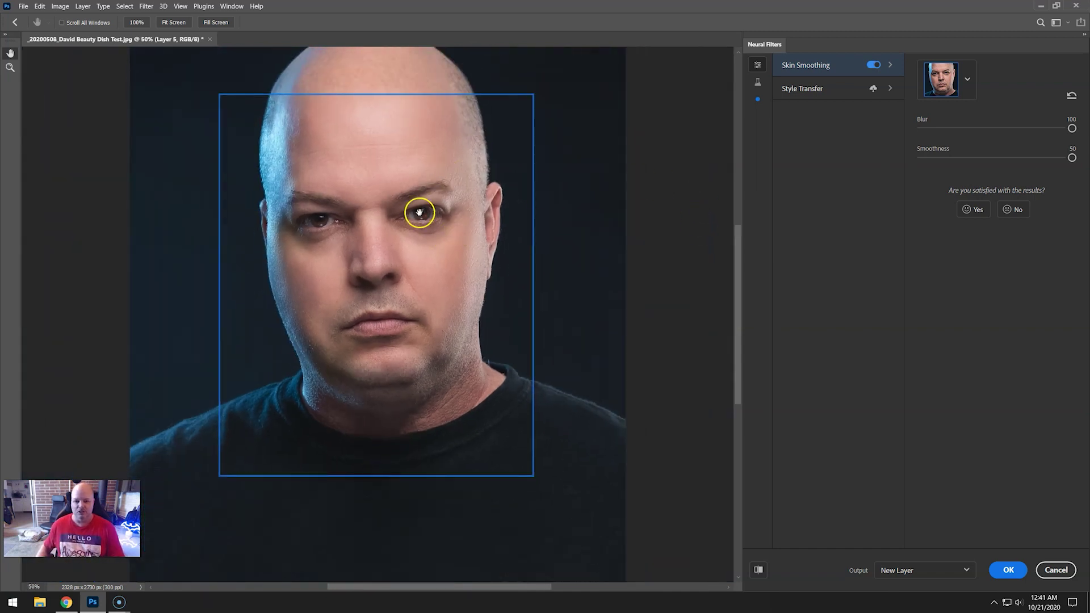
pyautogui.click(873, 65)
# Look at Style Transfer's 177.7MB download, then cancel Neural Filters without applying anything.
pyautogui.click(831, 90)
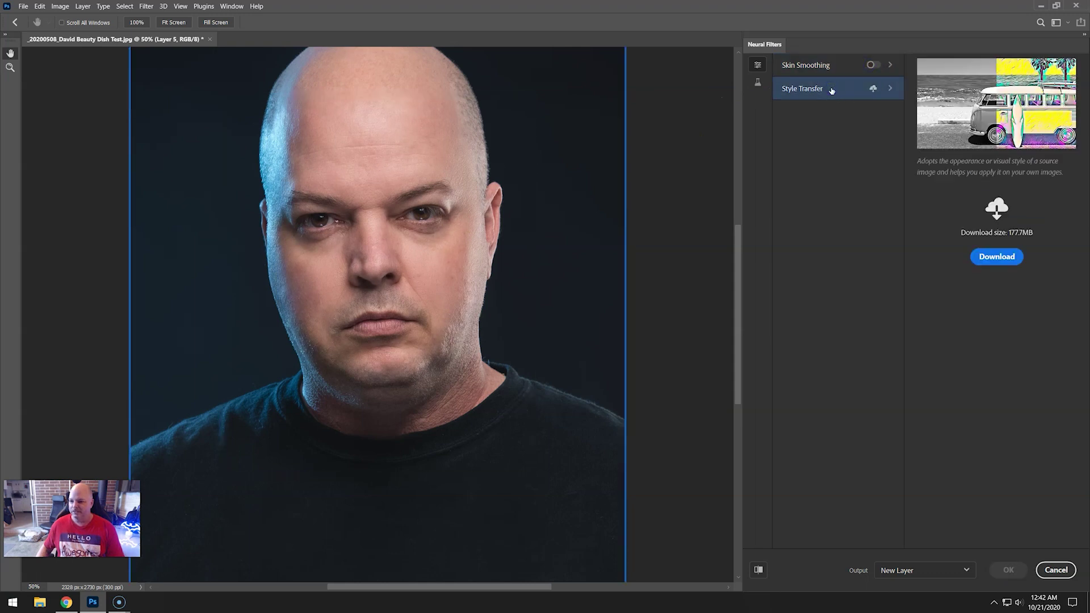
pyautogui.click(1008, 258)
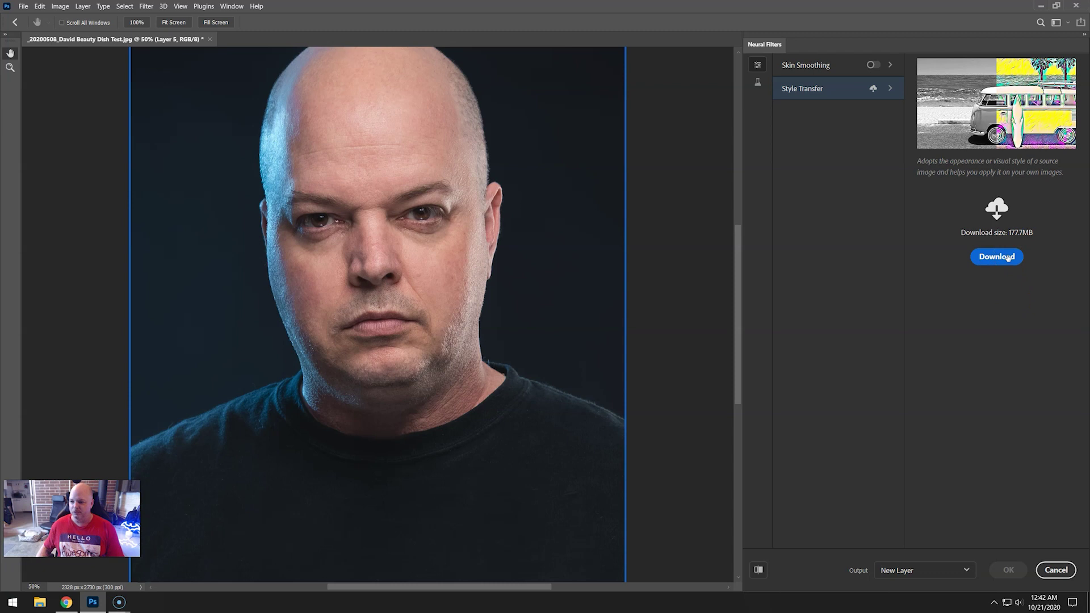
pyautogui.click(1008, 258)
pyautogui.click(1009, 247)
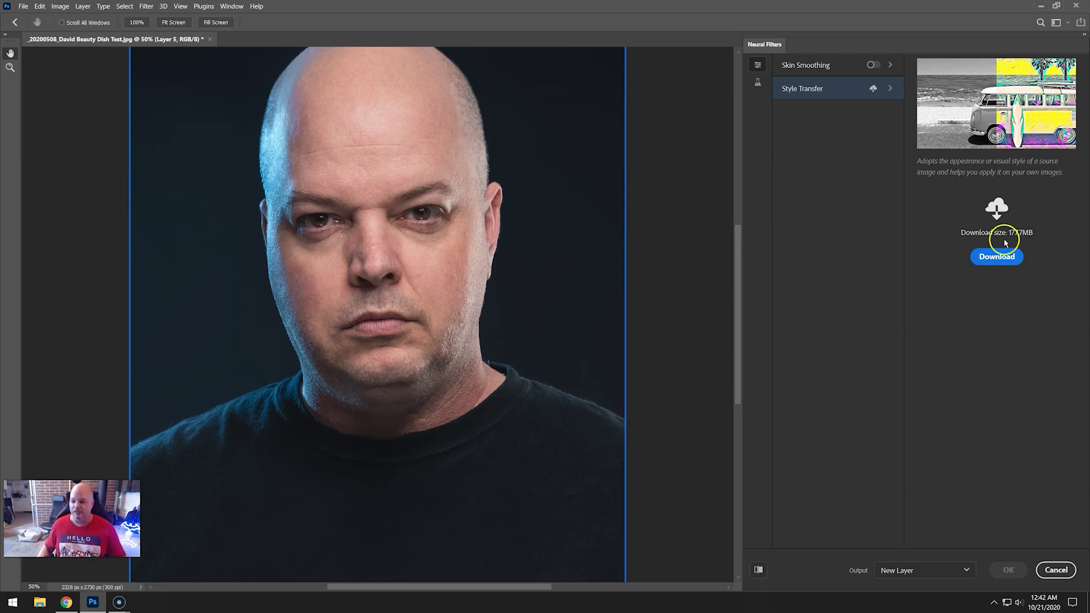
pyautogui.click(1047, 570)
# Delete Layer 5 and compare the Layer 4, 3 and 2 variants, leaving all hidden.
pyautogui.press('Delete')
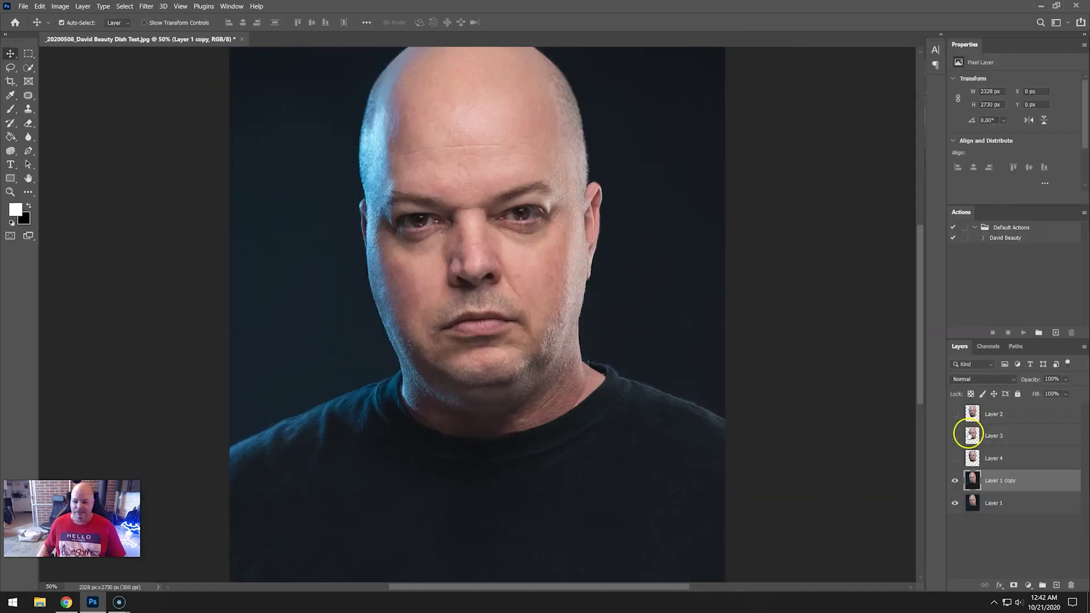
pyautogui.click(955, 459)
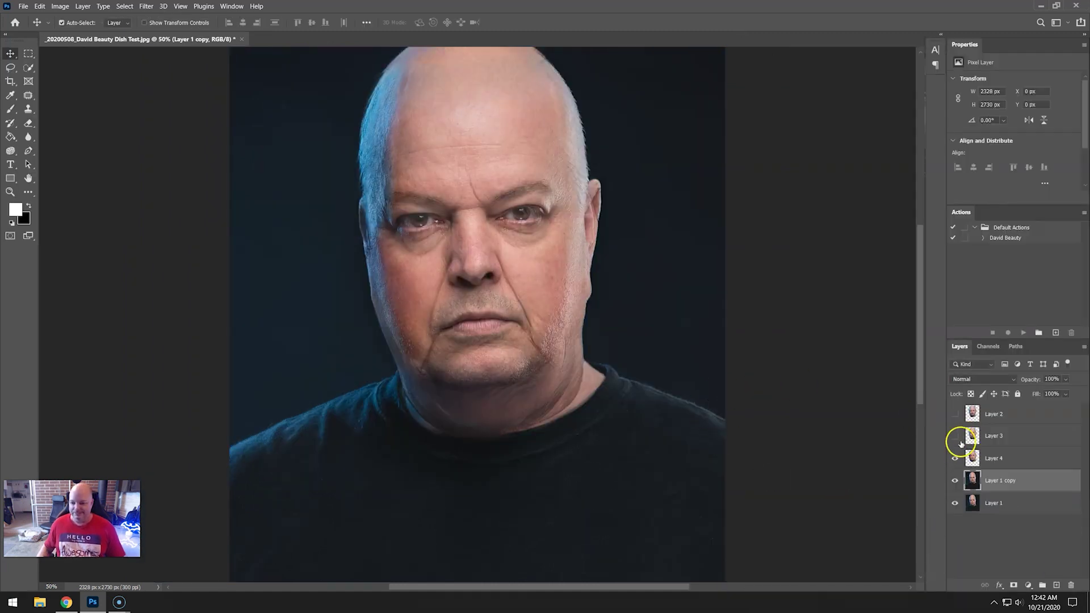
pyautogui.click(956, 436)
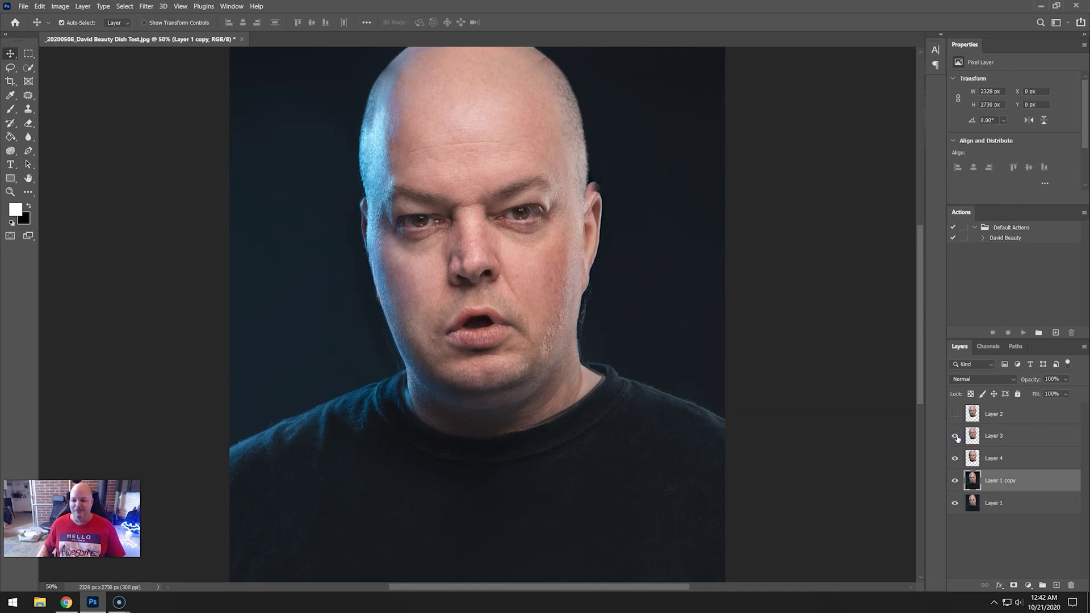
pyautogui.click(956, 458)
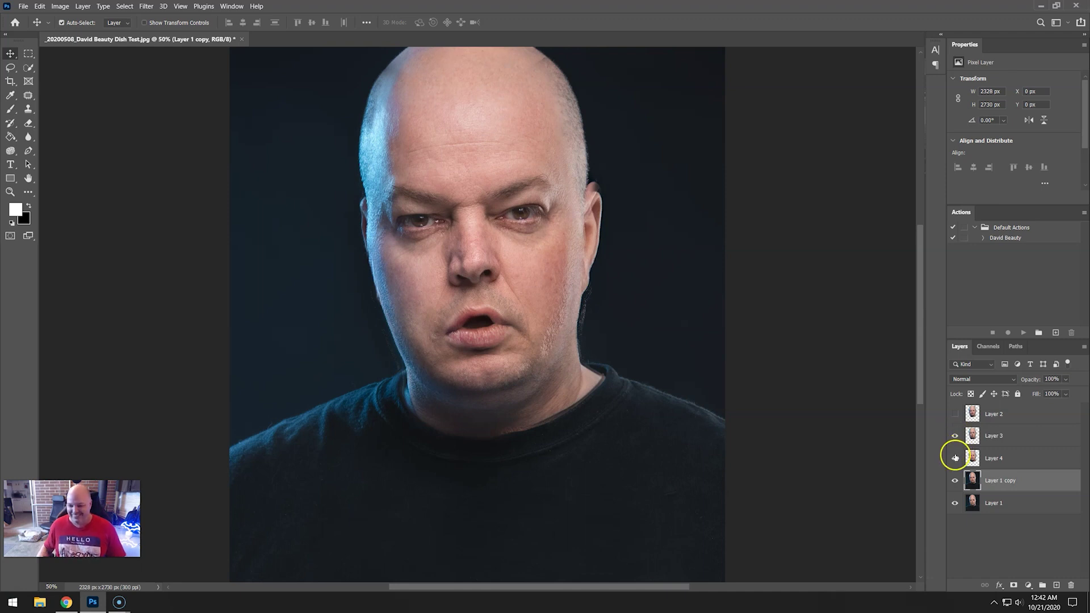
pyautogui.click(955, 425)
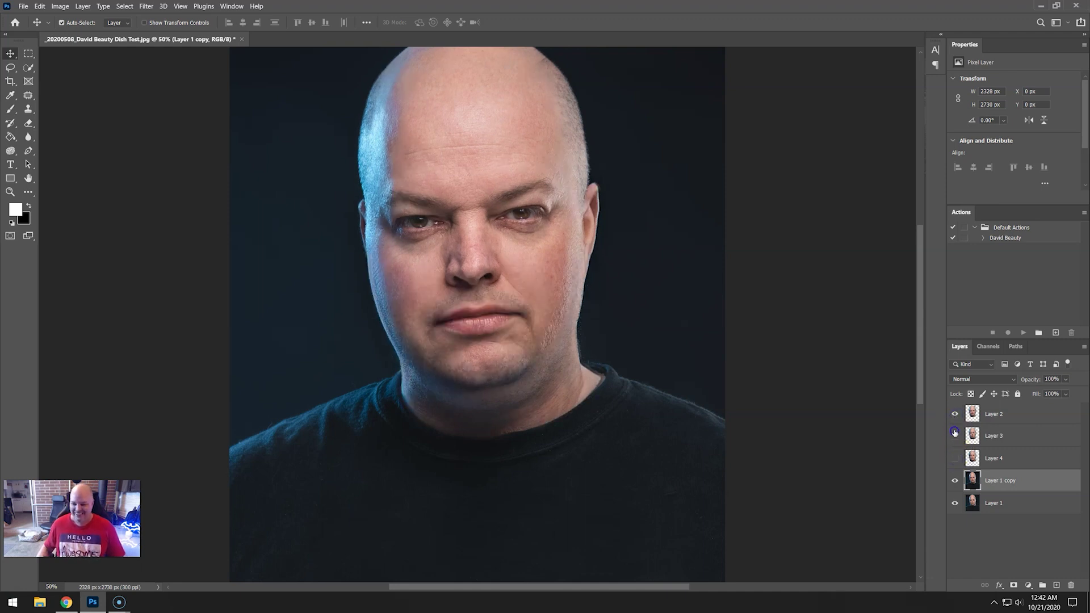
pyautogui.click(954, 415)
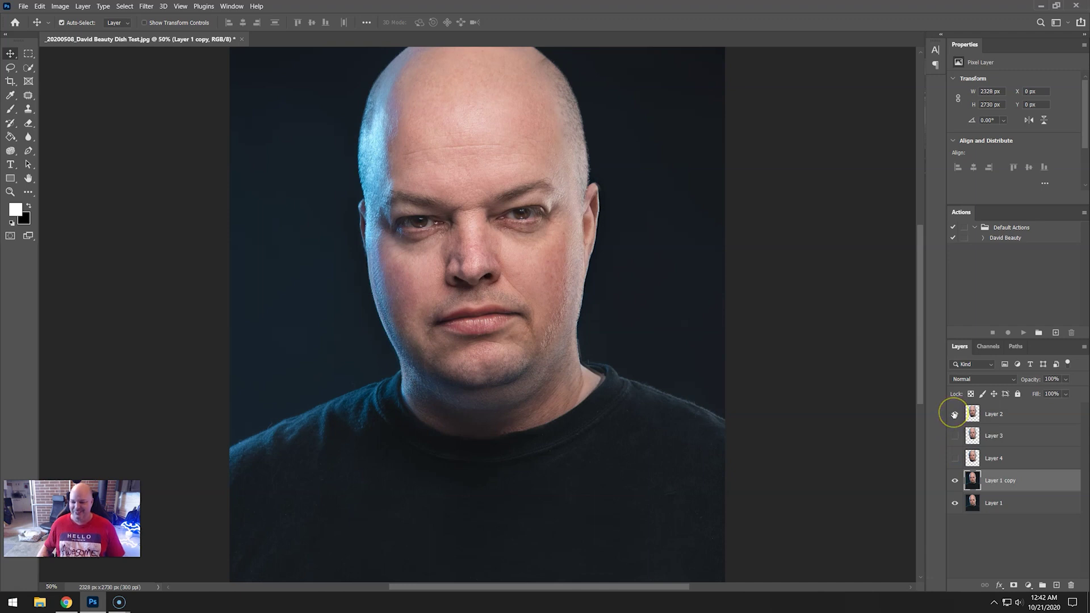
pyautogui.click(955, 415)
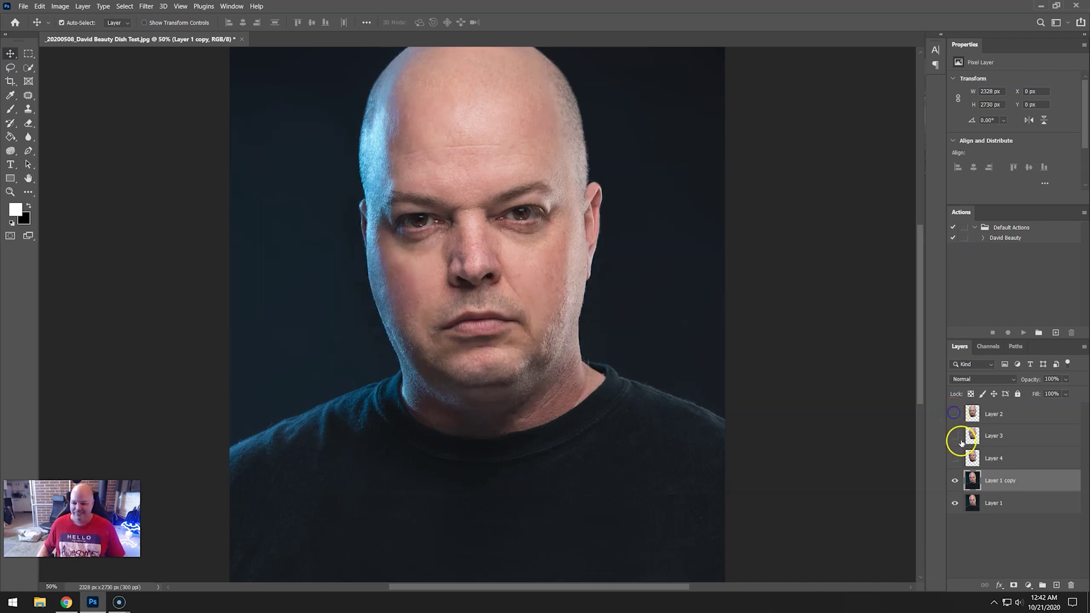
pyautogui.click(957, 458)
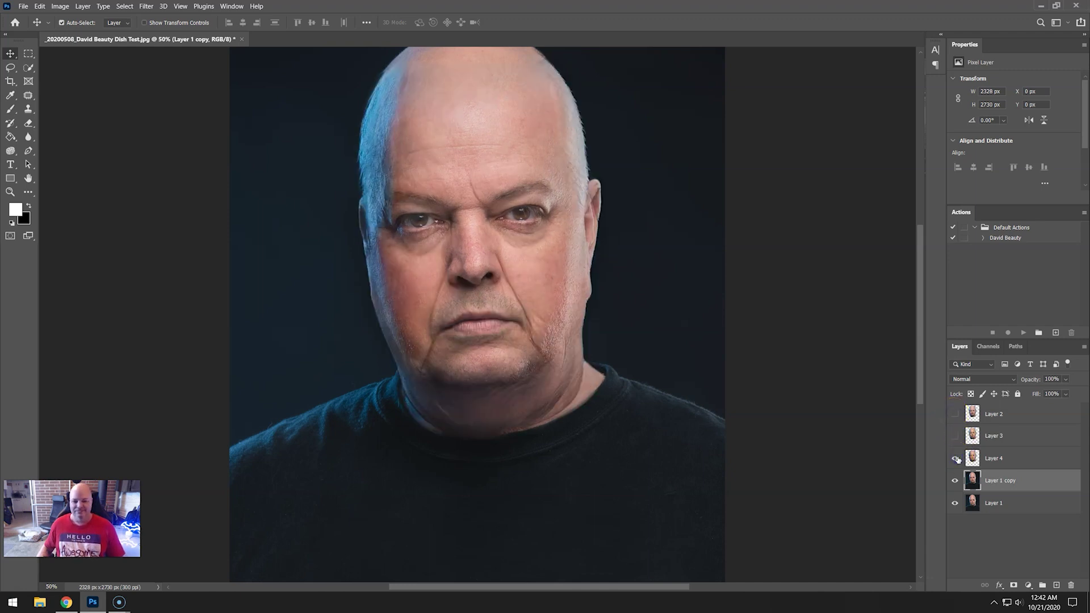
pyautogui.click(956, 458)
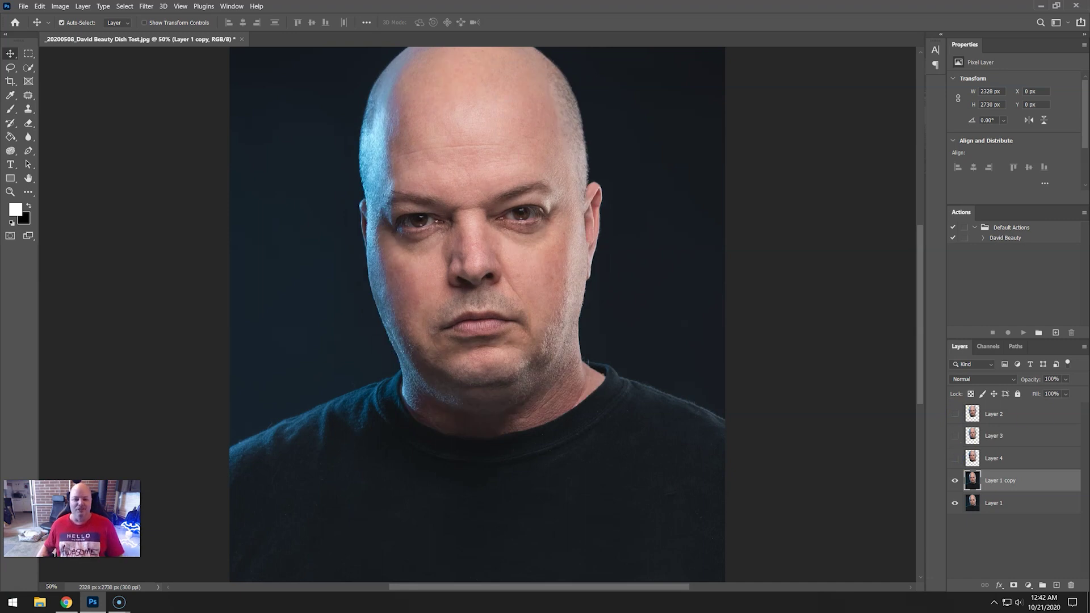